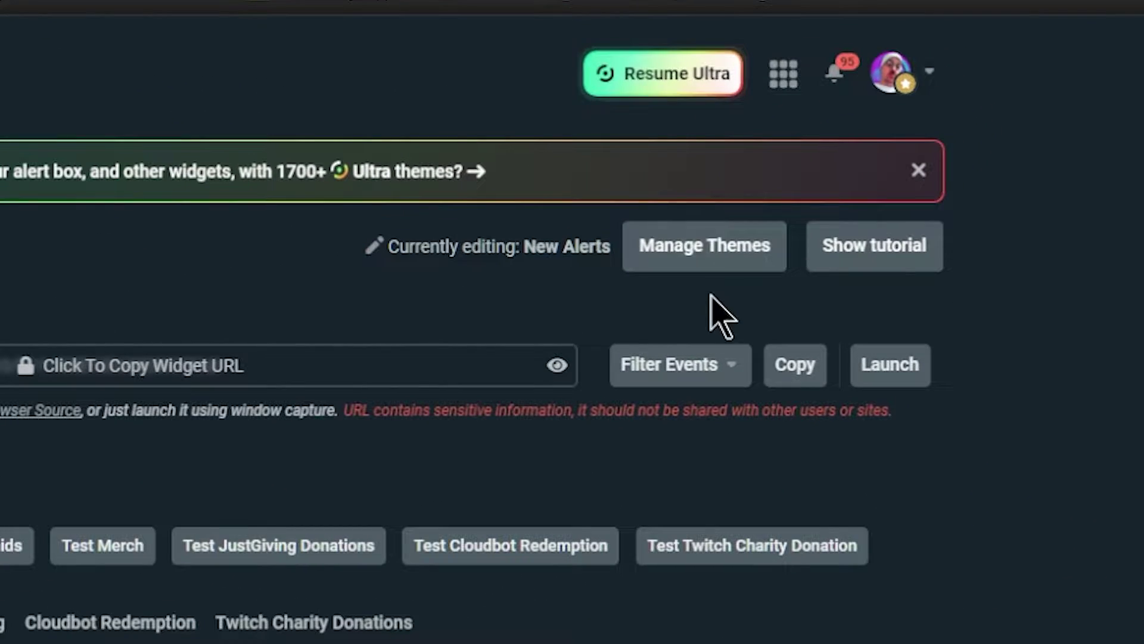
# - Open the widget theme manager and create a widget theme named New Test Alerts
pyautogui.click(711, 252)
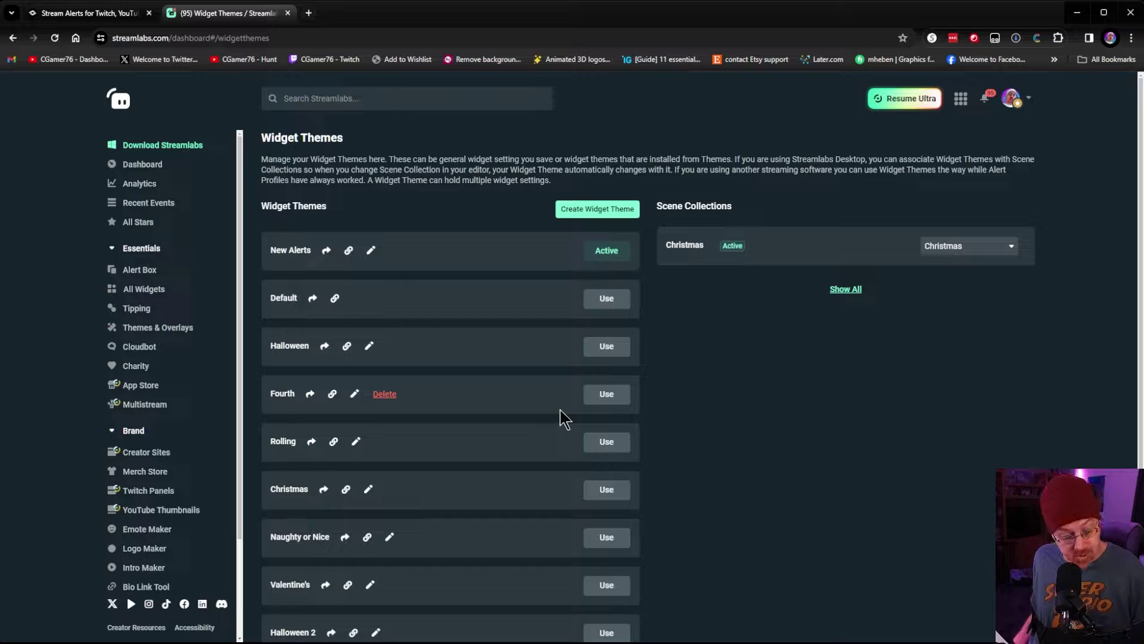
pyautogui.scroll(-4, 563, 417)
pyautogui.scroll(3, 563, 417)
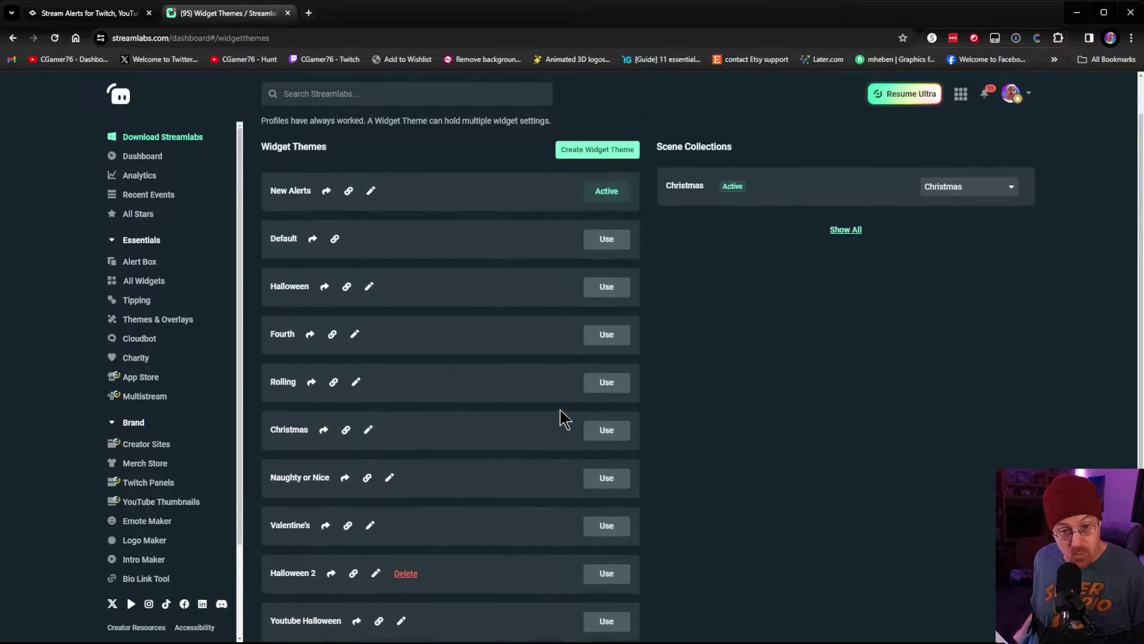
pyautogui.scroll(1, 564, 417)
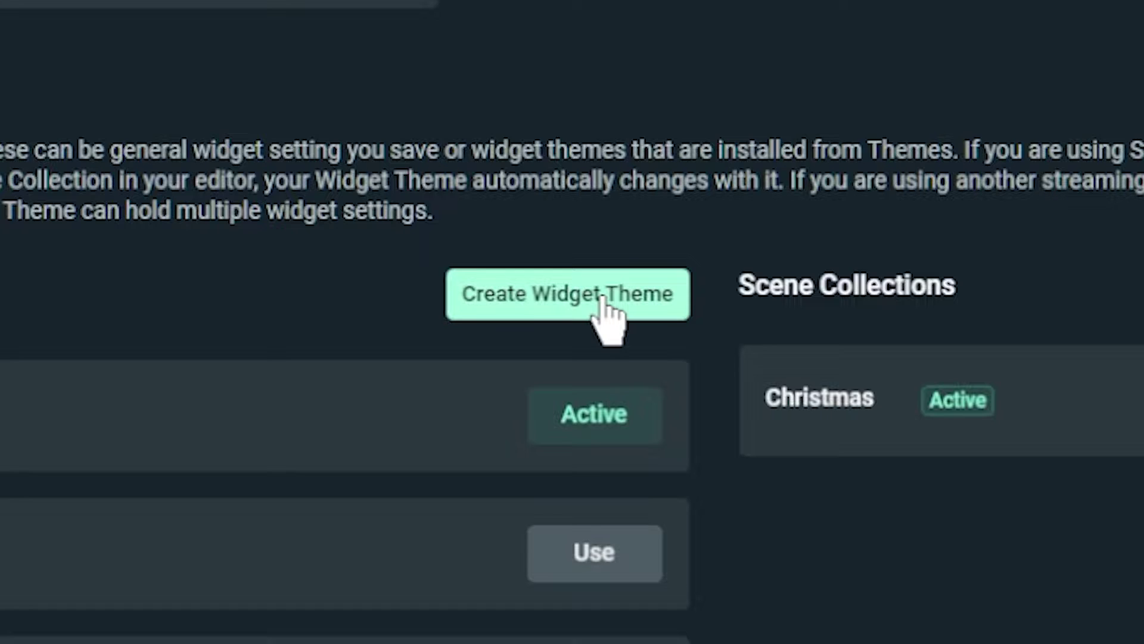
pyautogui.click(611, 213)
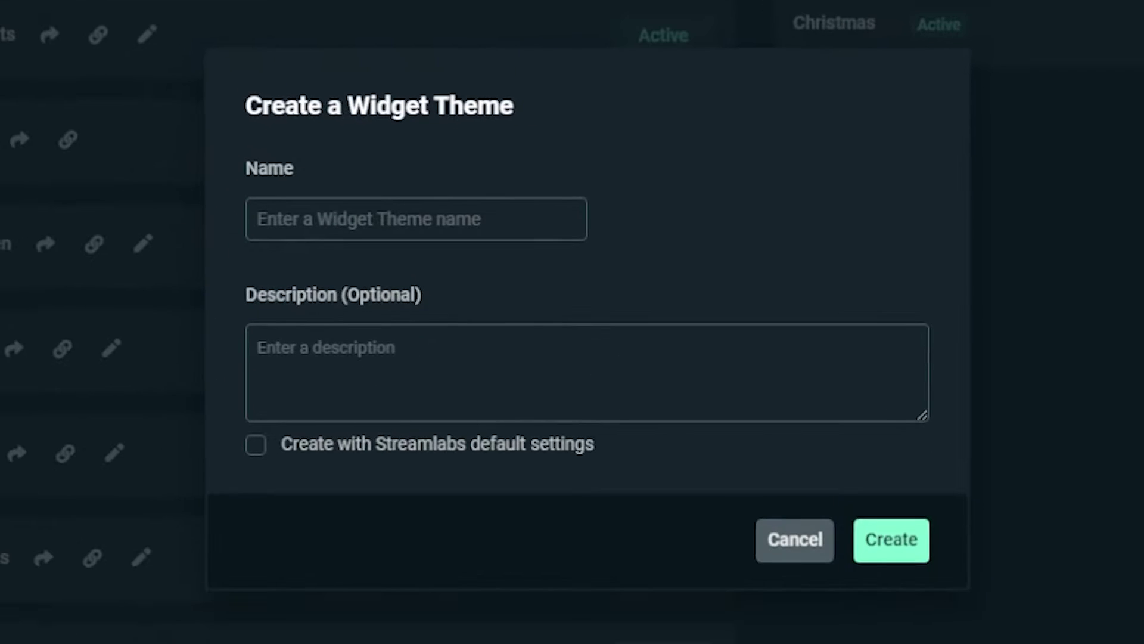
pyautogui.click(382, 226)
pyautogui.write('New Test Alerts')
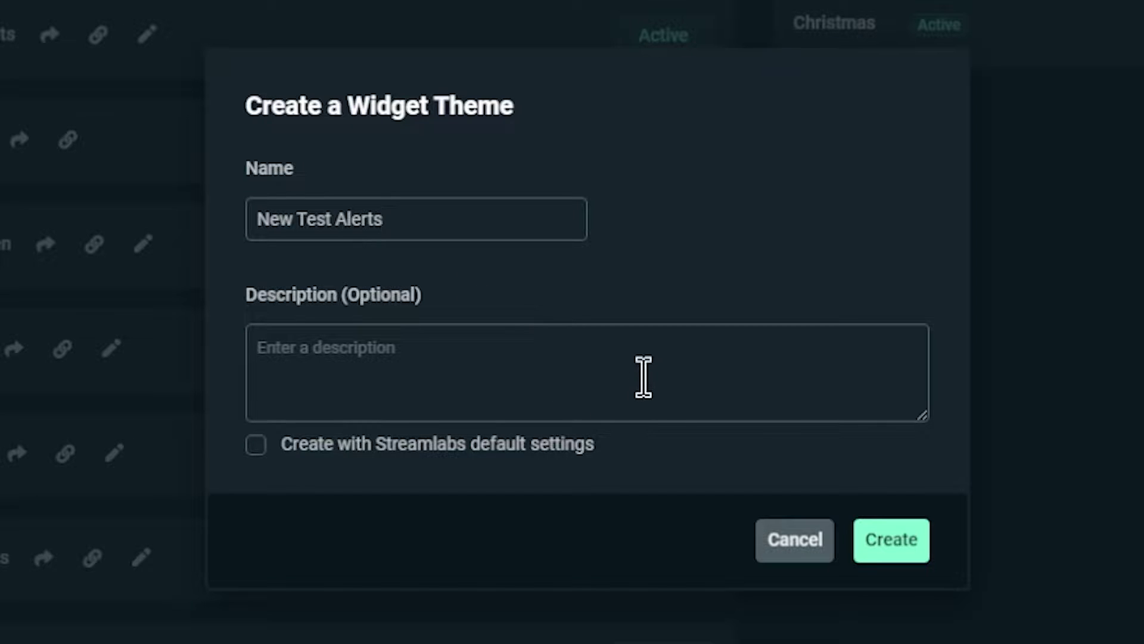
pyautogui.click(910, 542)
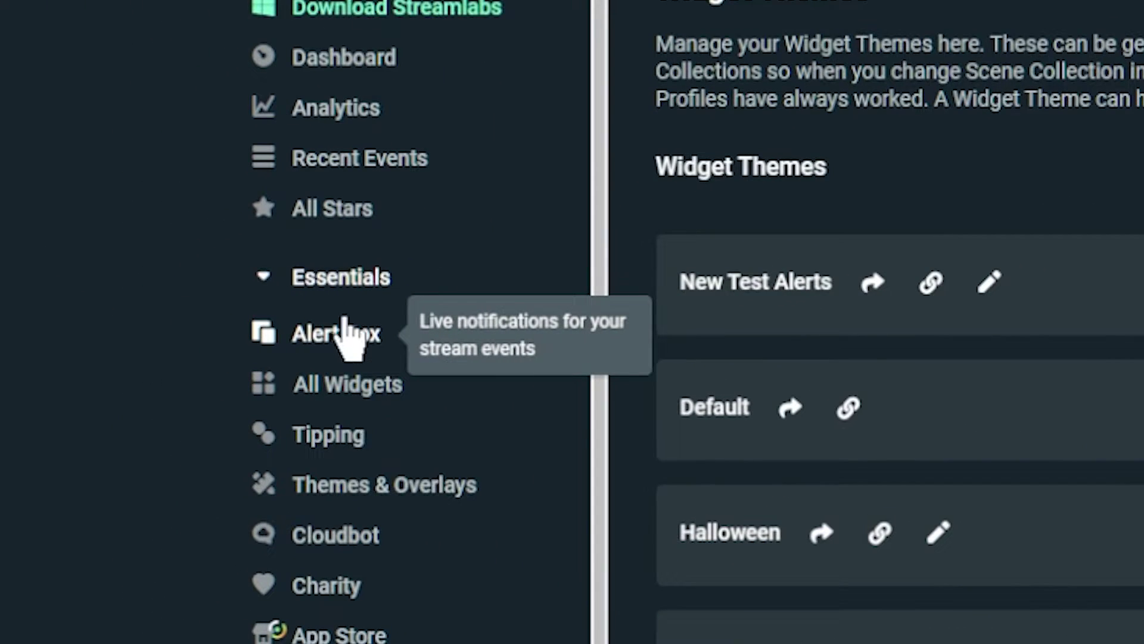
# - Open the Alert Box settings and show the options for follow alerts
pyautogui.click(334, 332)
pyautogui.scroll(-4, 639, 392)
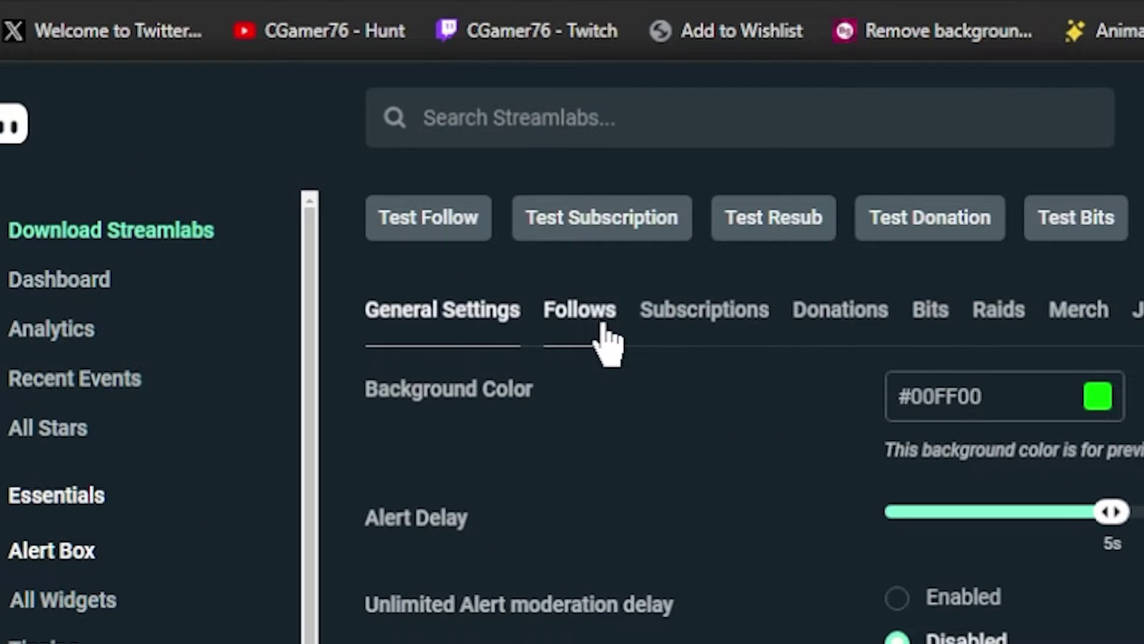
pyautogui.click(347, 169)
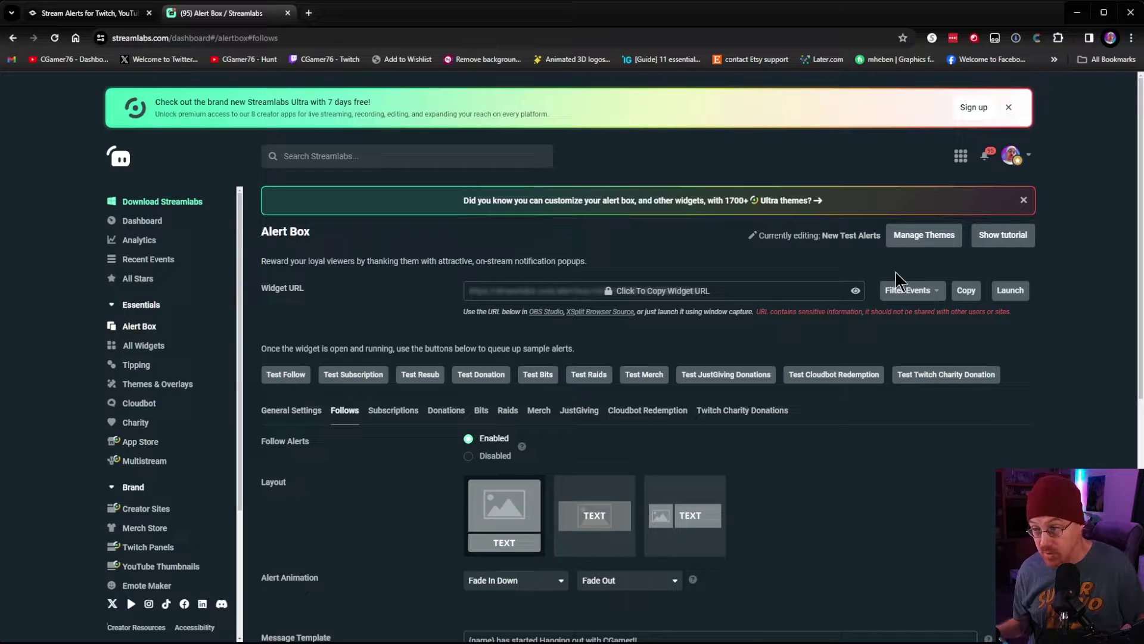
# - Replace the follow alert's image with the stock Clapping.gif and save the settings
pyautogui.scroll(-5, 737, 278)
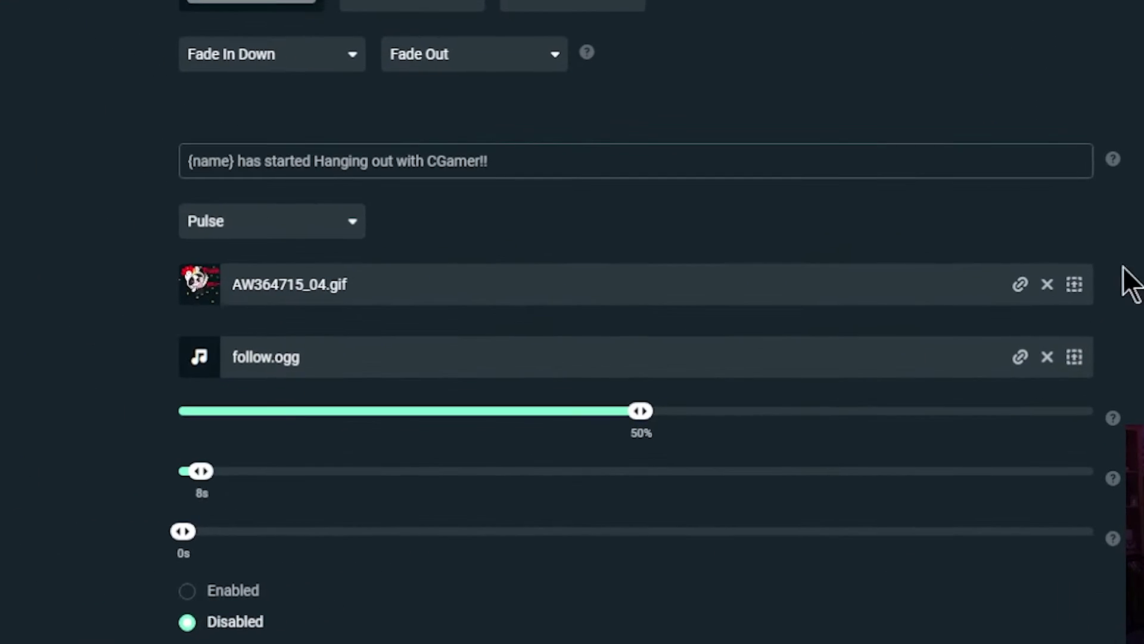
pyautogui.click(963, 377)
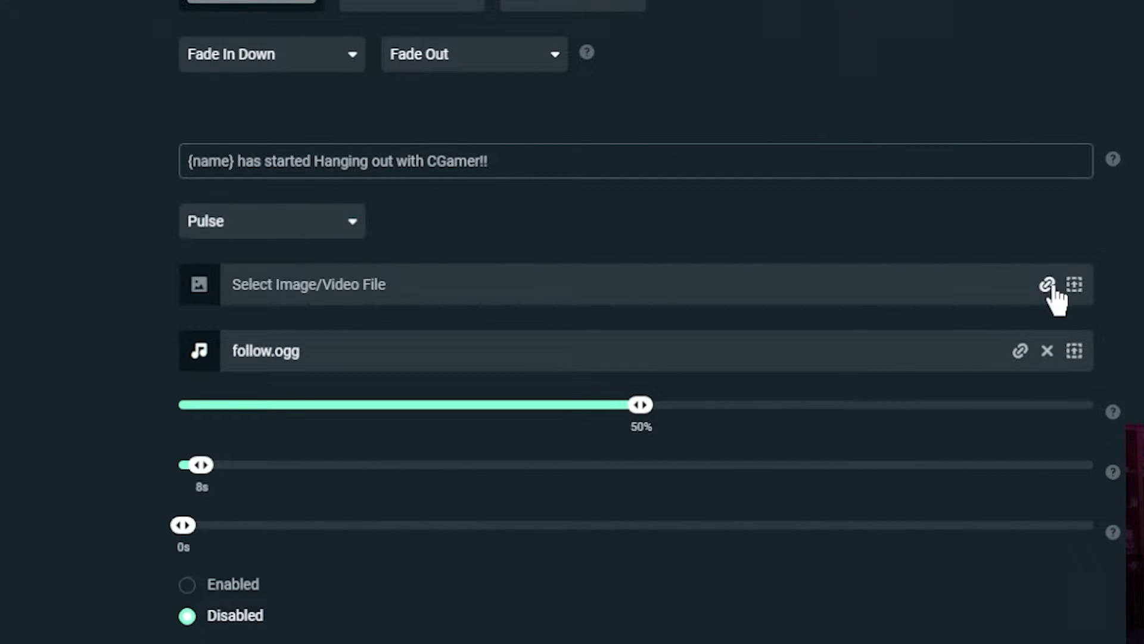
pyautogui.click(1074, 285)
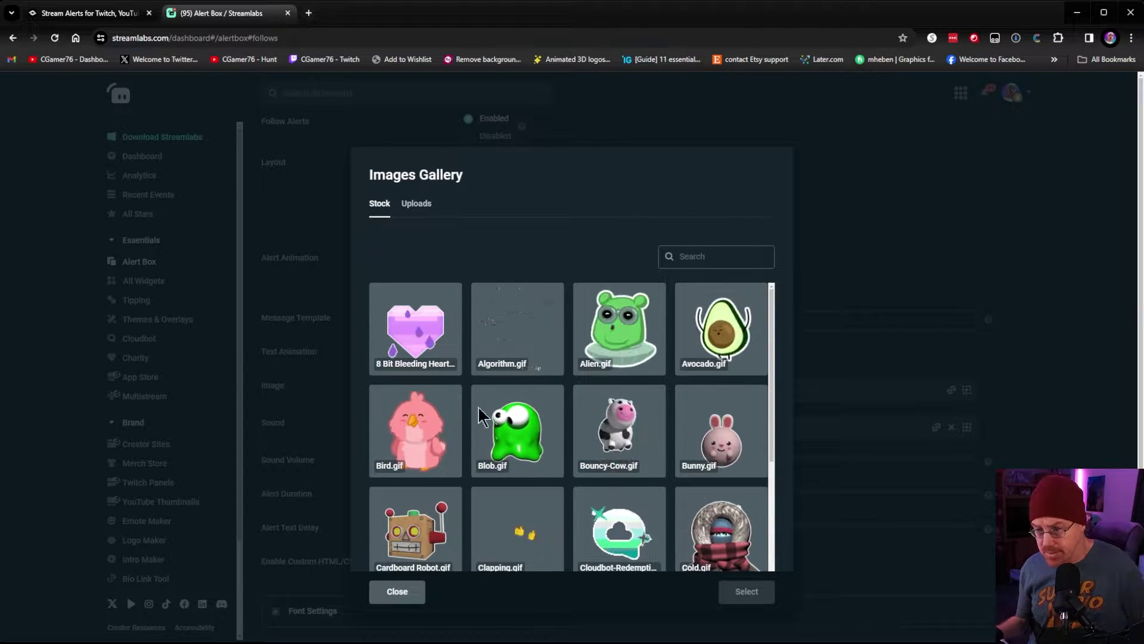
pyautogui.click(505, 545)
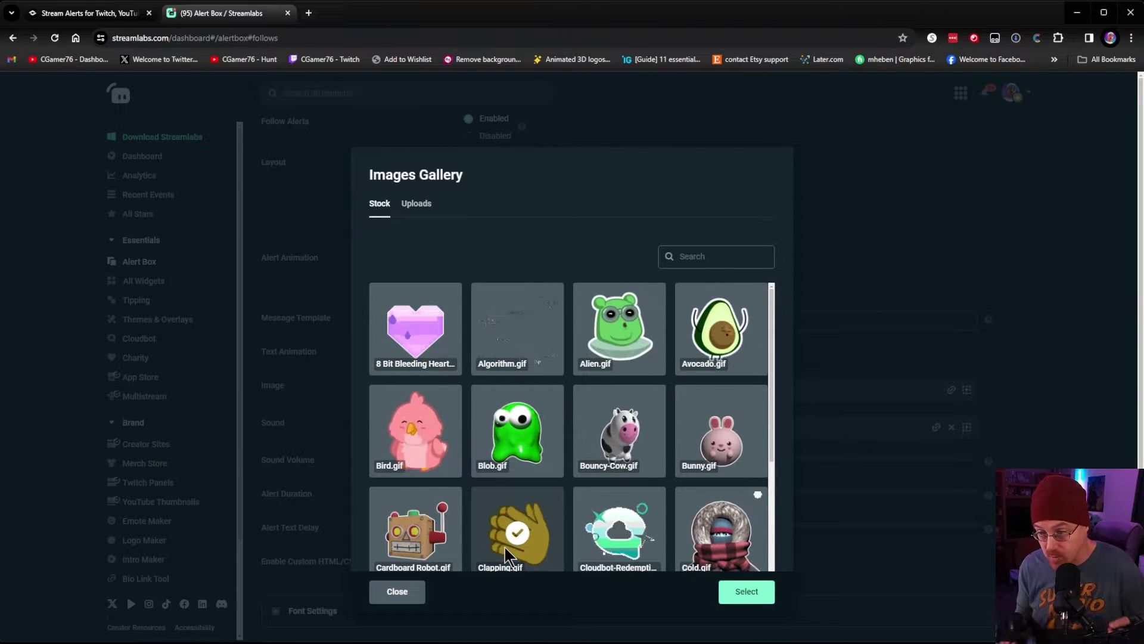
pyautogui.click(730, 603)
pyautogui.scroll(5, 476, 233)
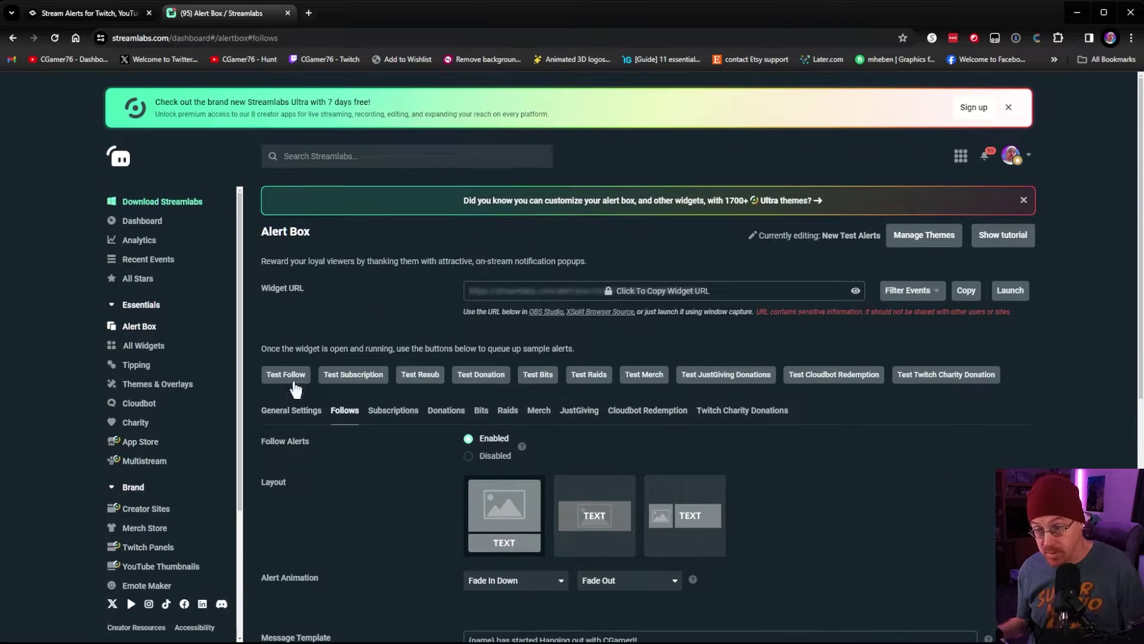
pyautogui.scroll(-7, 524, 465)
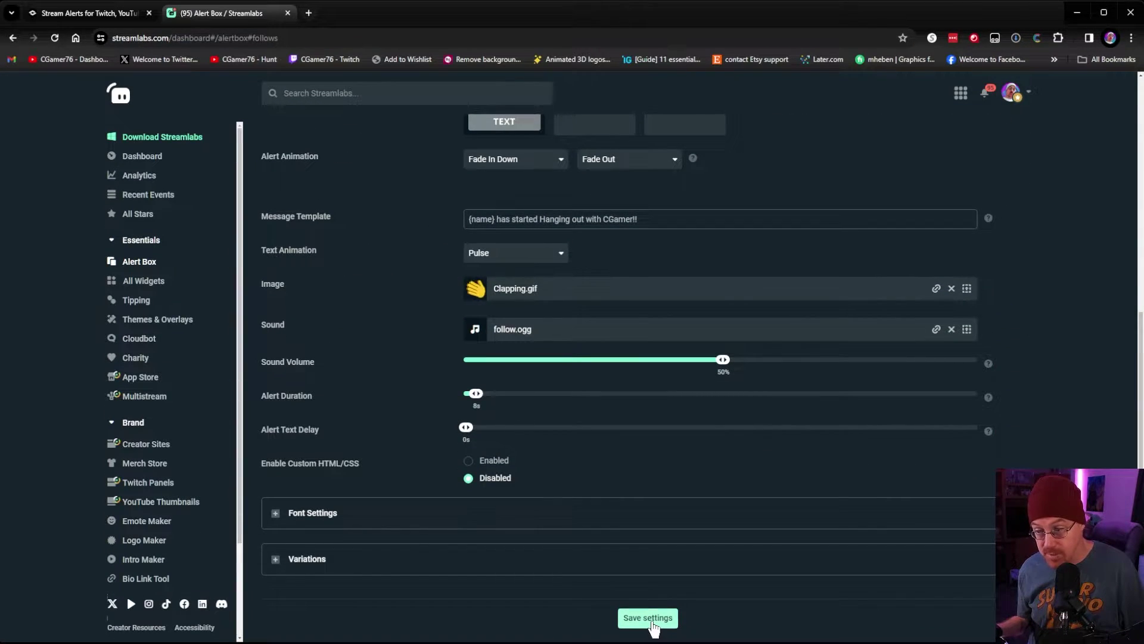
pyautogui.click(651, 620)
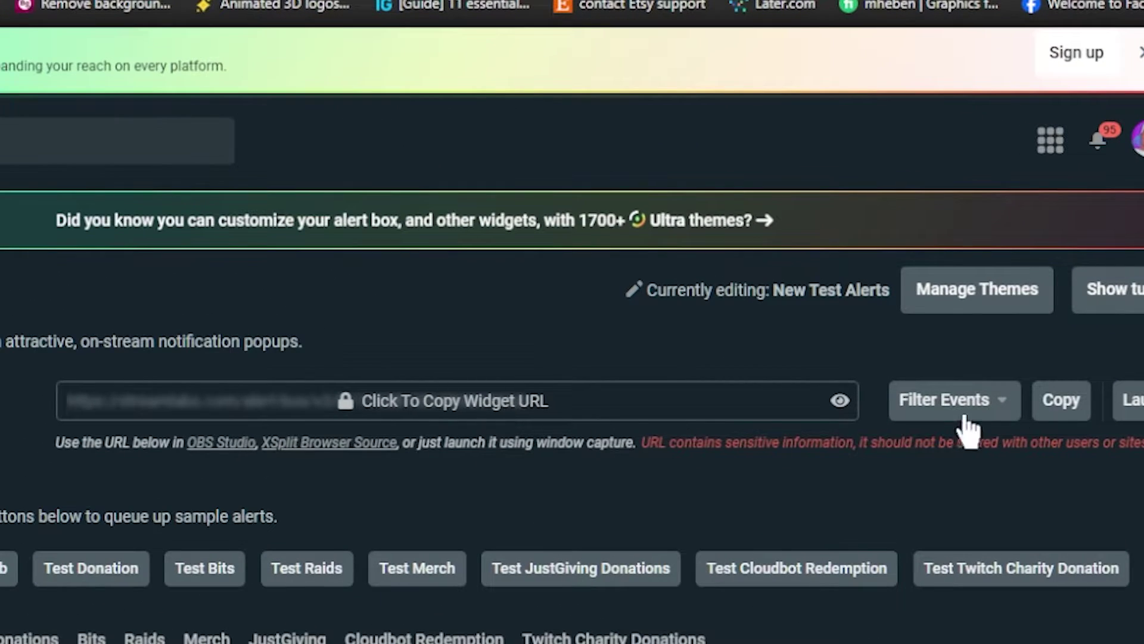
# - Copy the alert box's widget URL, accepting the notice about keeping it private
pyautogui.click(1049, 412)
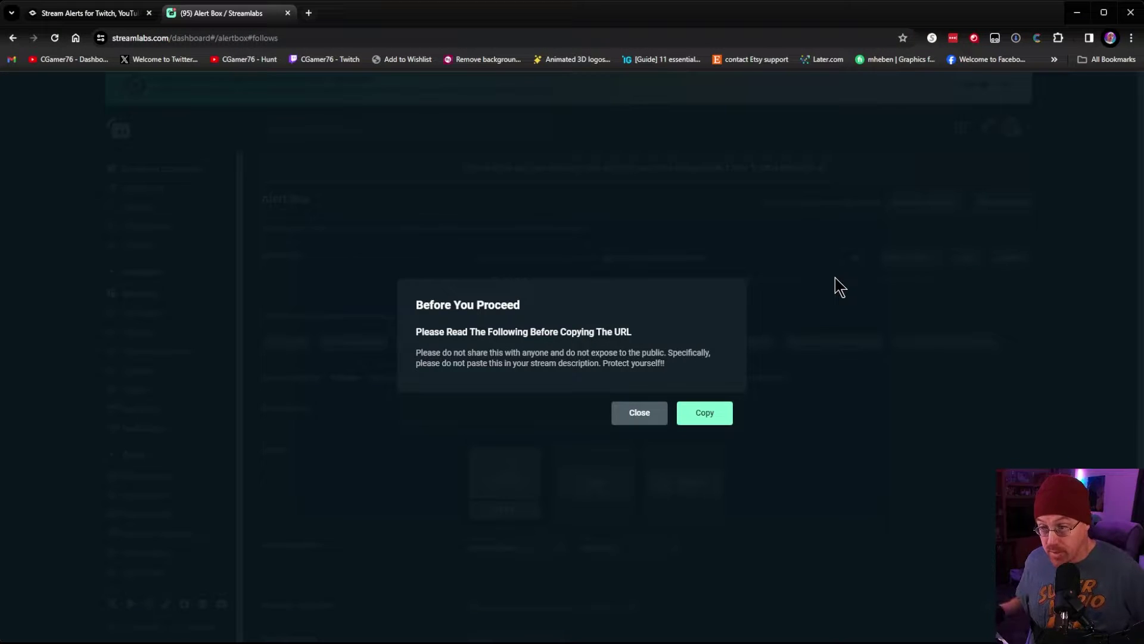
pyautogui.click(716, 418)
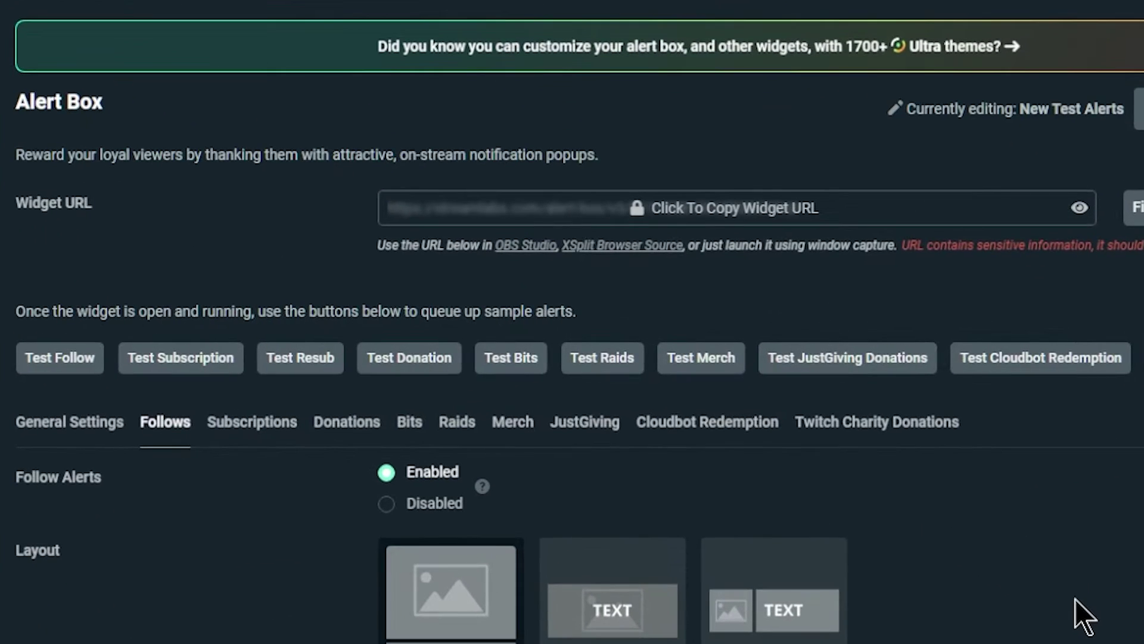
pyautogui.scroll(-2, 1075, 598)
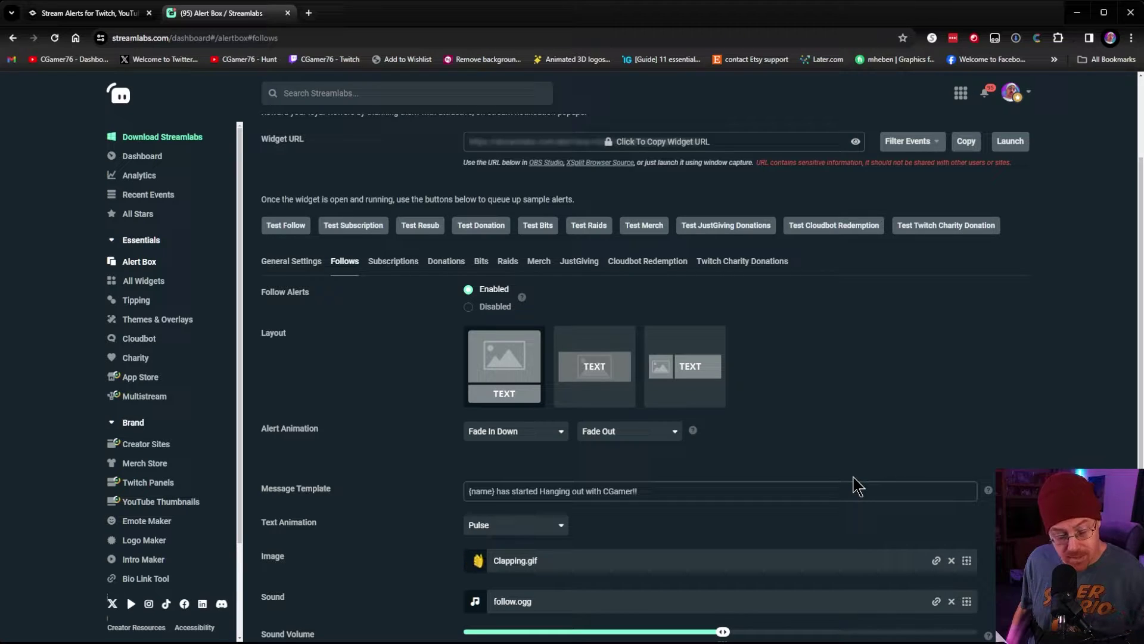
pyautogui.scroll(-2, 858, 486)
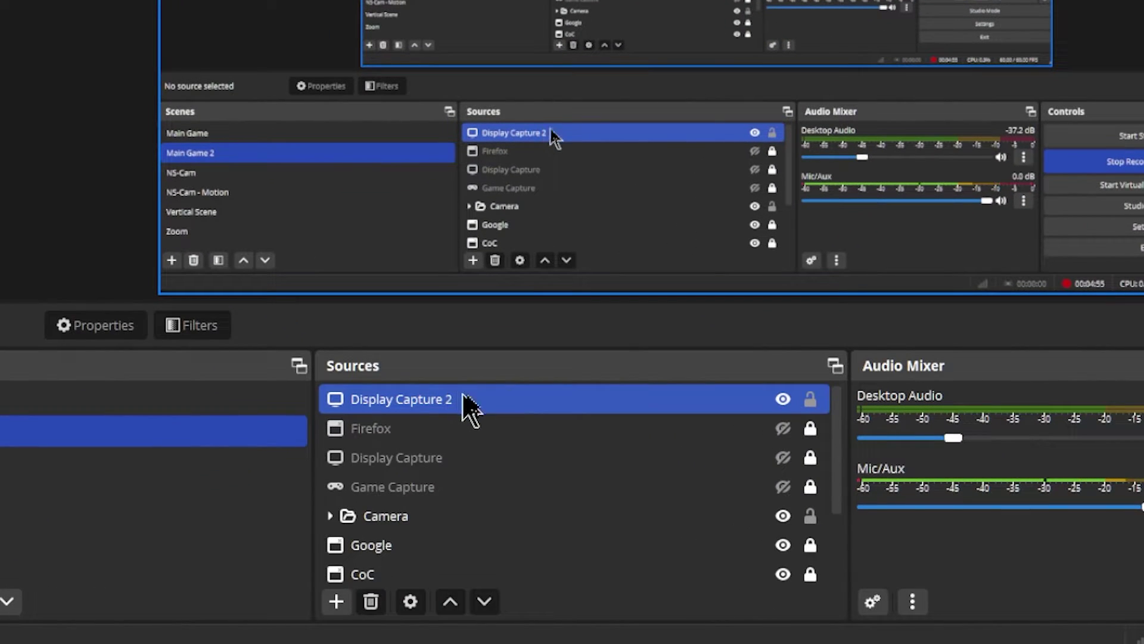
# - Switch to OBS Studio and add a new visible Browser source named Alerts to the Main Game 2 scene
pyautogui.click(352, 576)
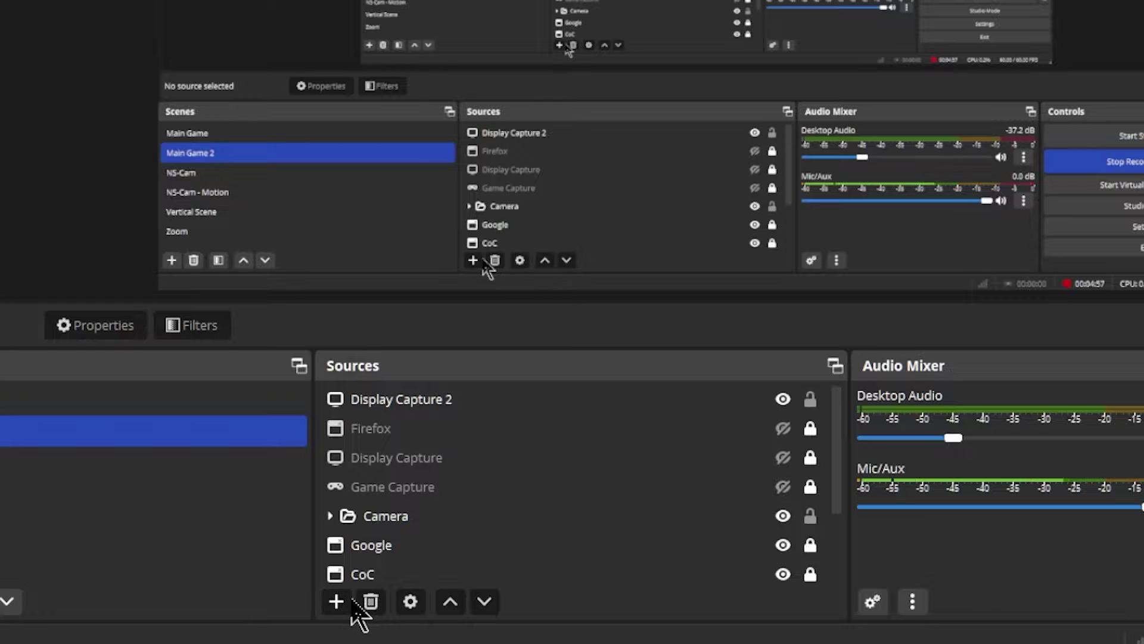
pyautogui.click(336, 601)
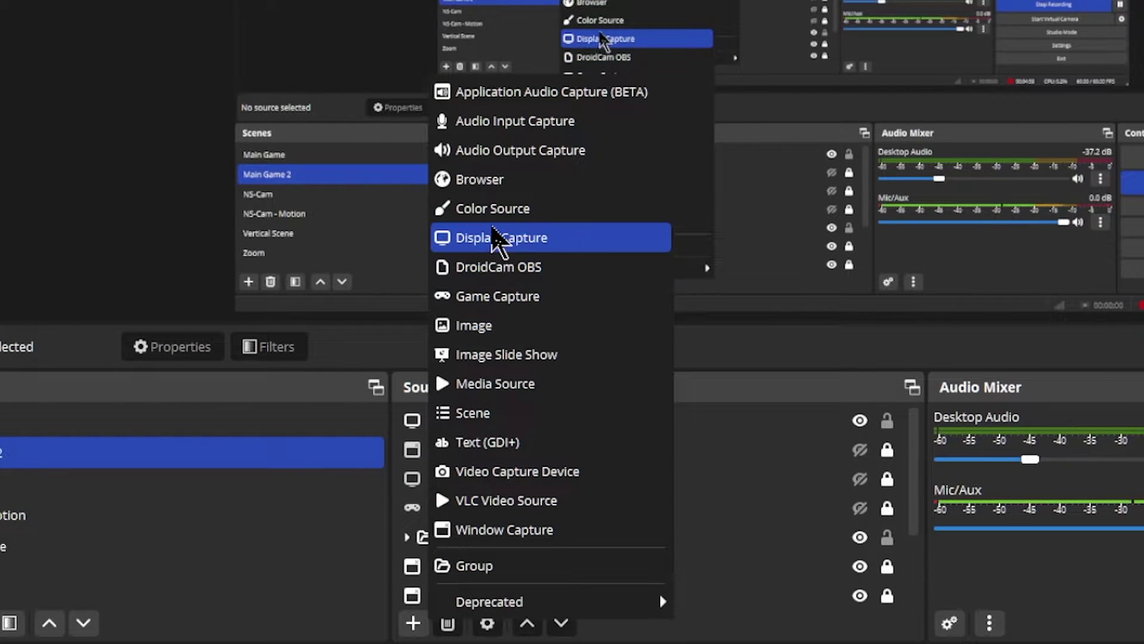
pyautogui.click(484, 181)
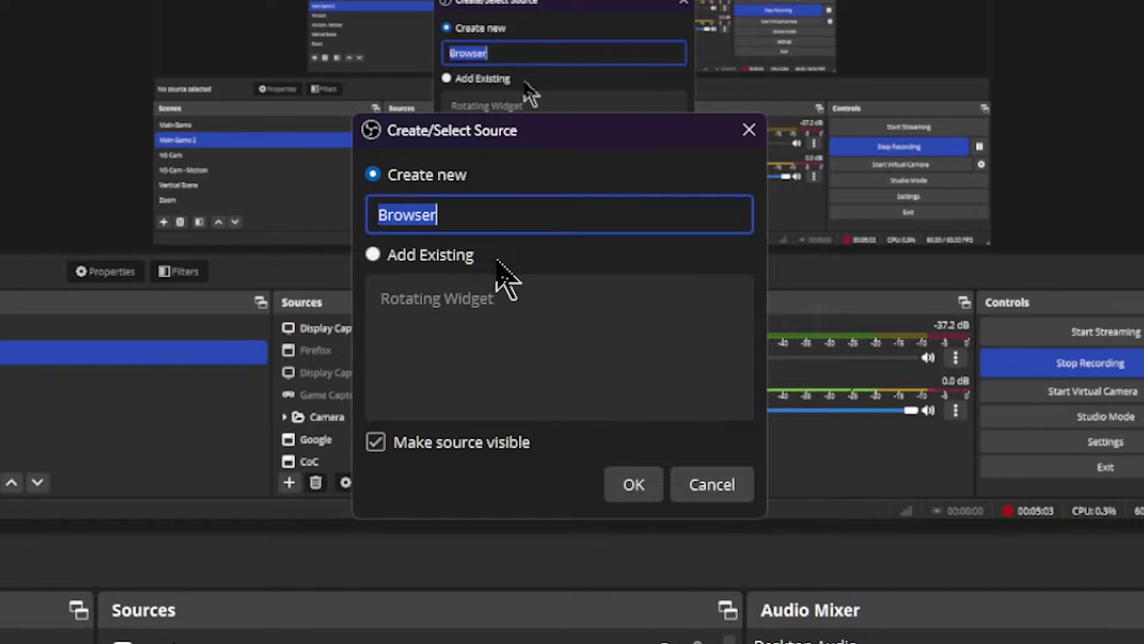
pyautogui.write('Al')
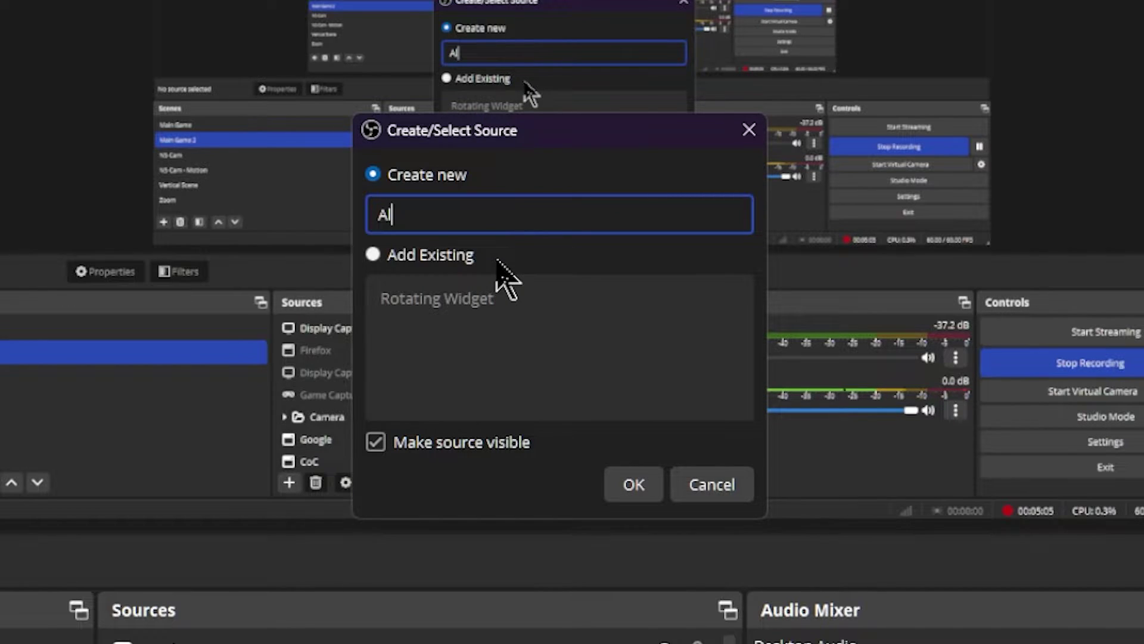
pyautogui.write('erts')
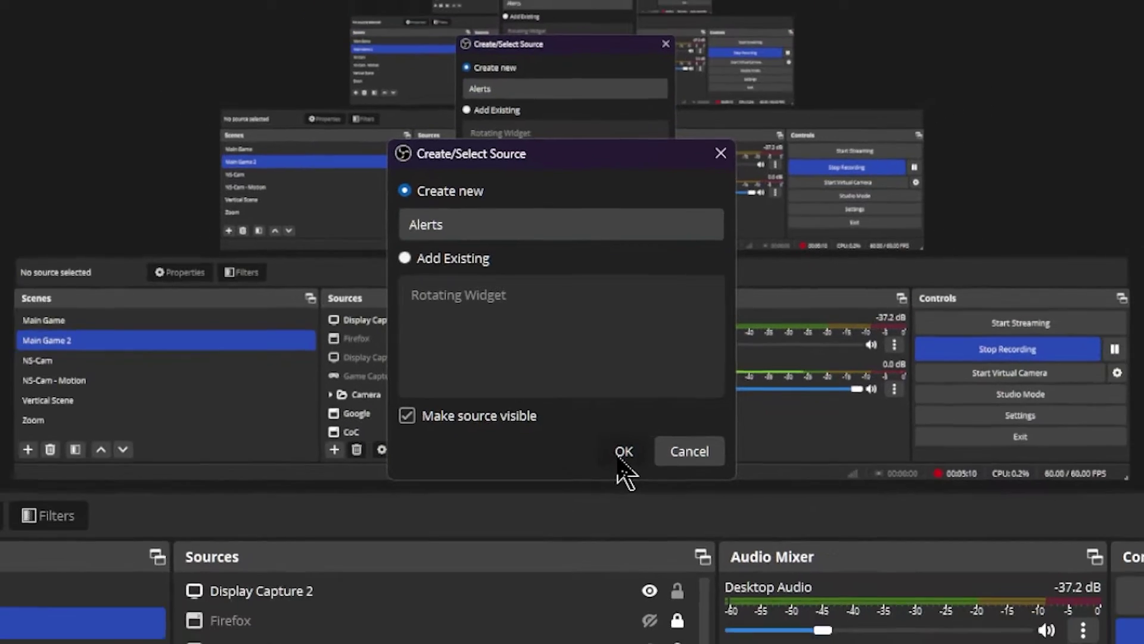
pyautogui.click(633, 484)
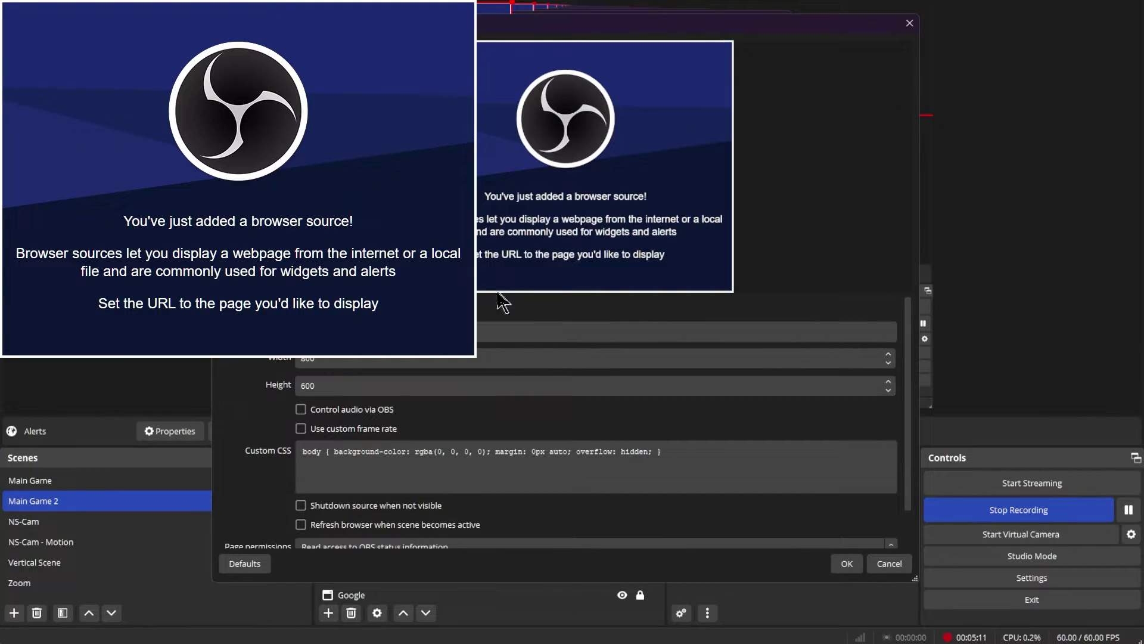
# - Paste the private widget URL into the browser source and set its size to 1920 wide by 1080 high
pyautogui.click(481, 330)
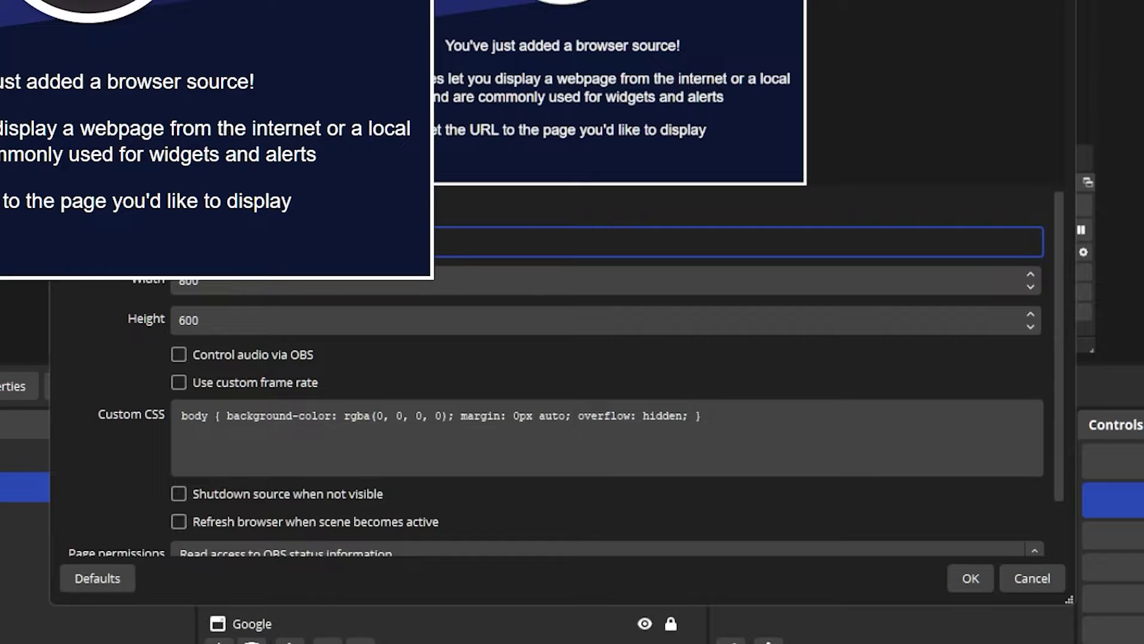
pyautogui.hotkey('ctrl', 'v')
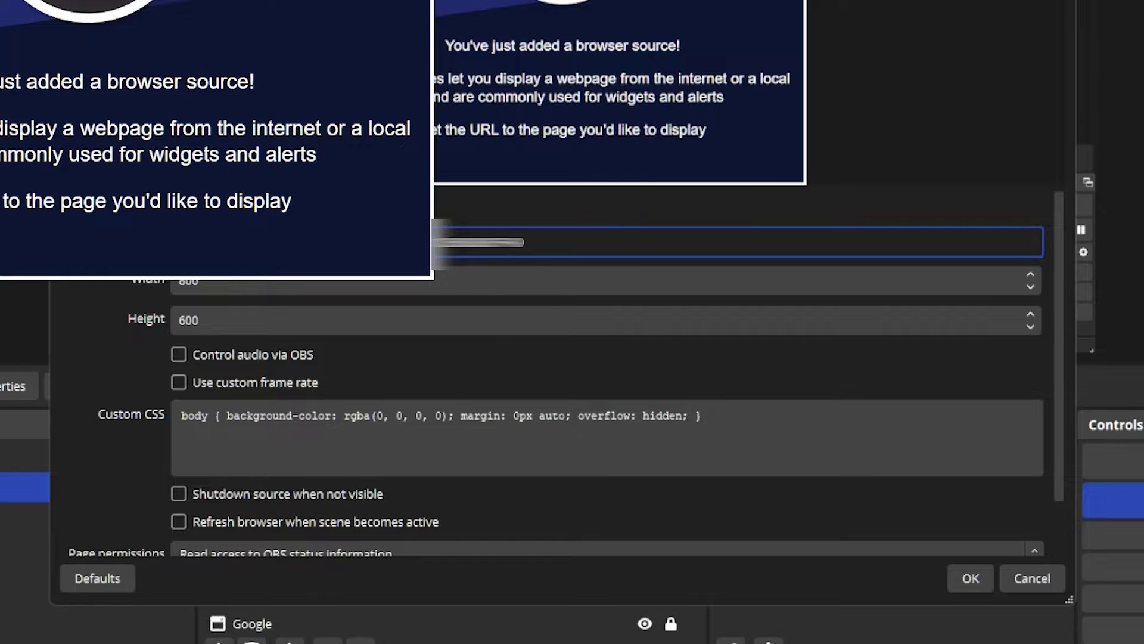
pyautogui.press('Tab')
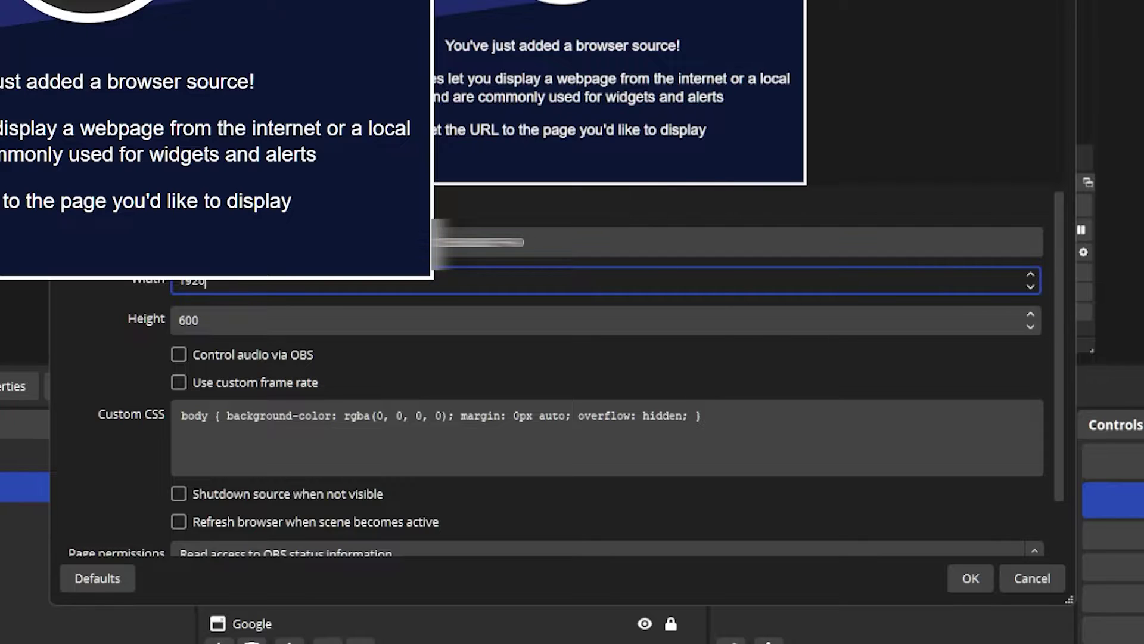
pyautogui.press('Tab')
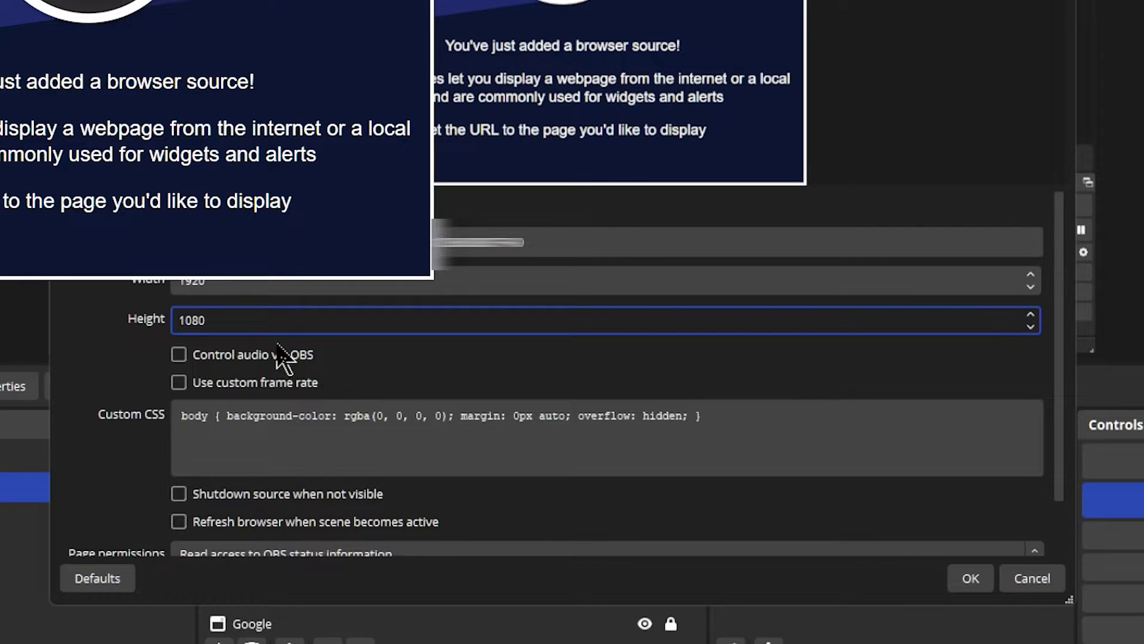
# - Enable shutting down the source when not visible and refreshing the browser when the scene becomes active, and accept the source properties
pyautogui.scroll(-2, 280, 357)
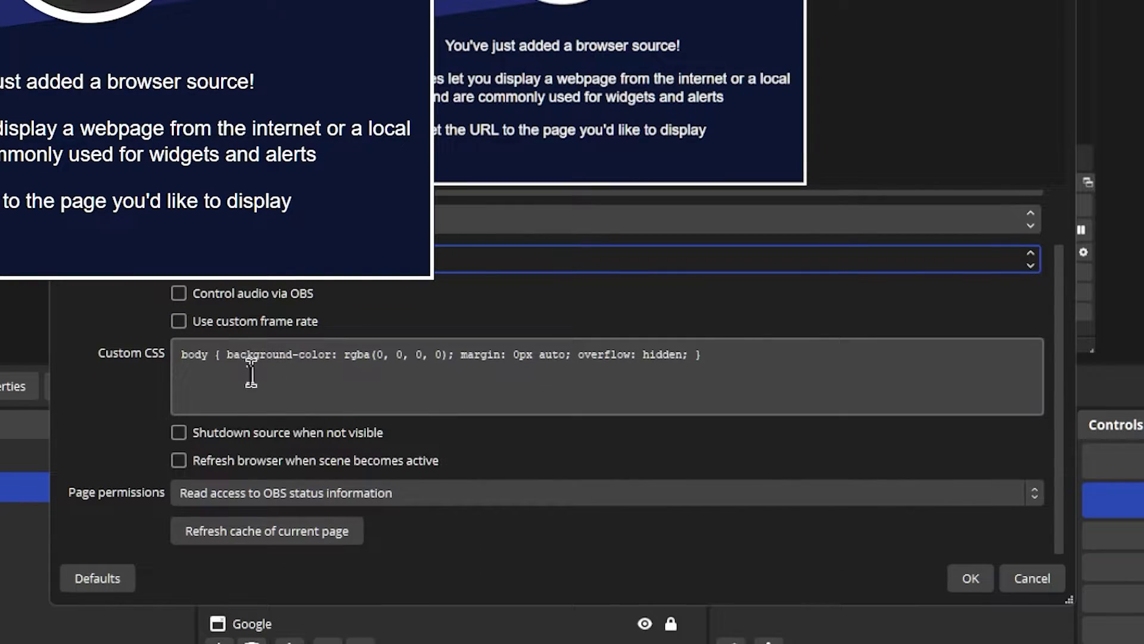
pyautogui.click(212, 440)
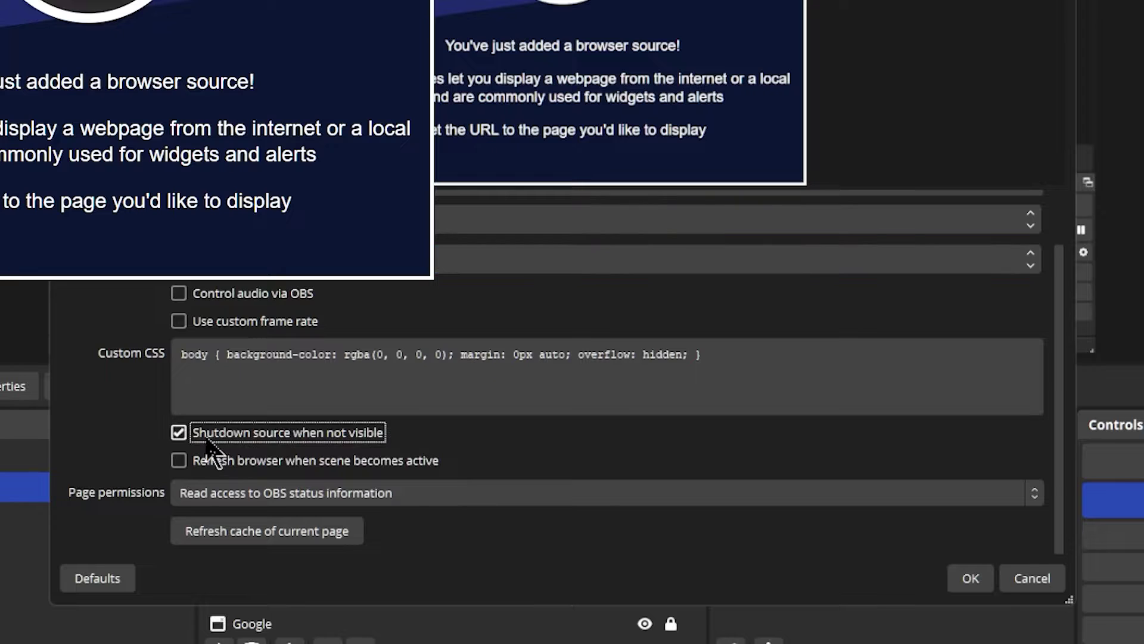
pyautogui.click(216, 456)
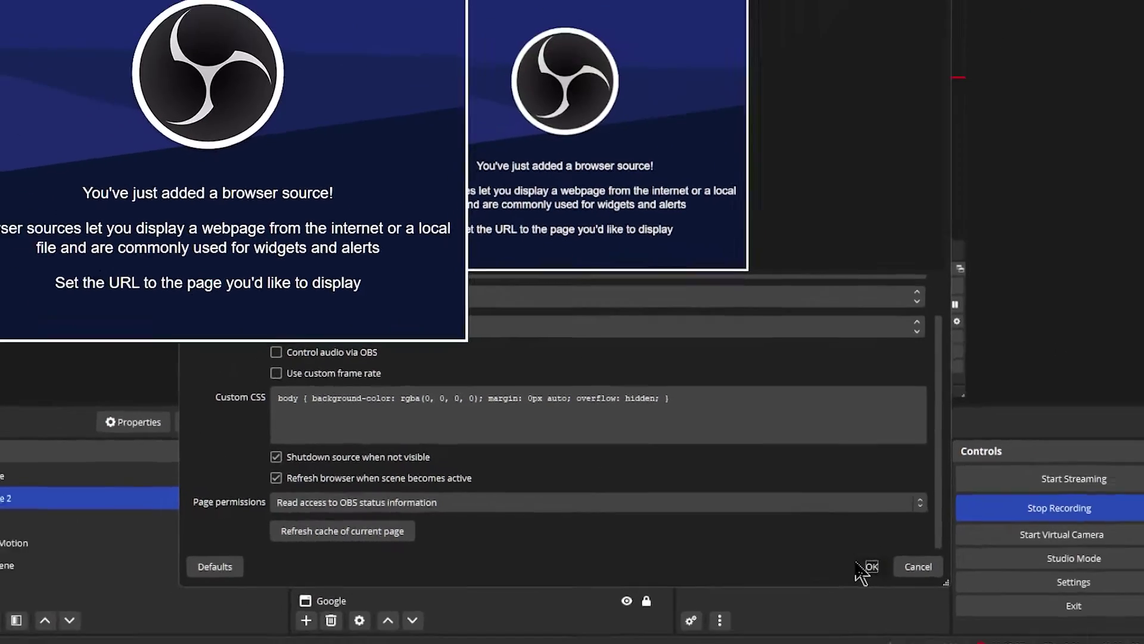
pyautogui.click(960, 578)
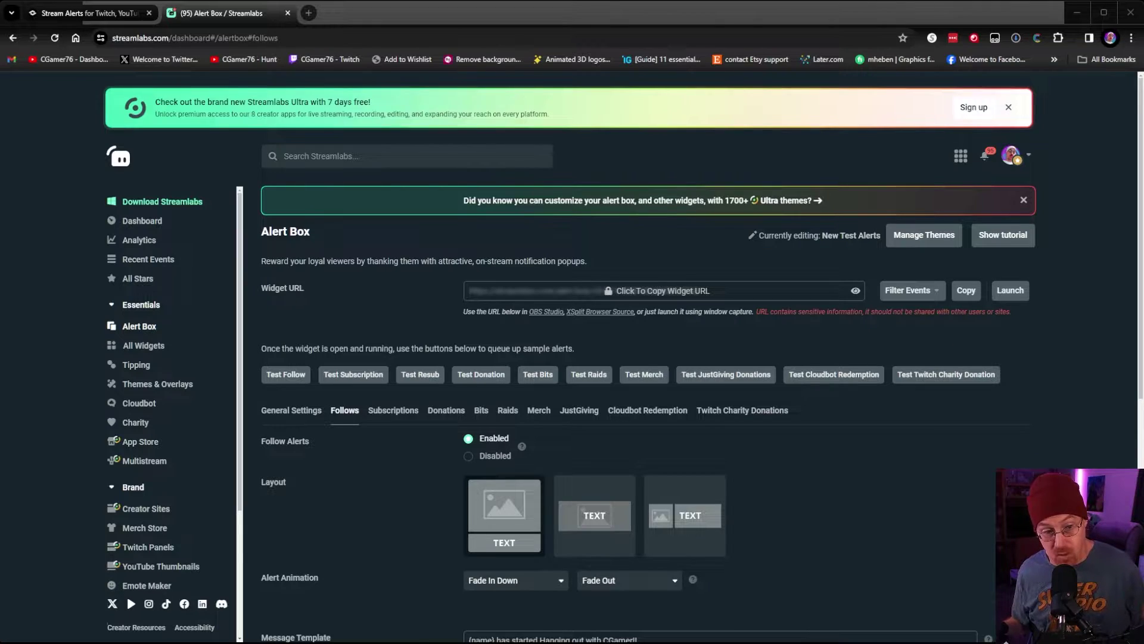
# - Switch to the Streamlabs Alert Box page and trigger a test follow alert
pyautogui.click(293, 378)
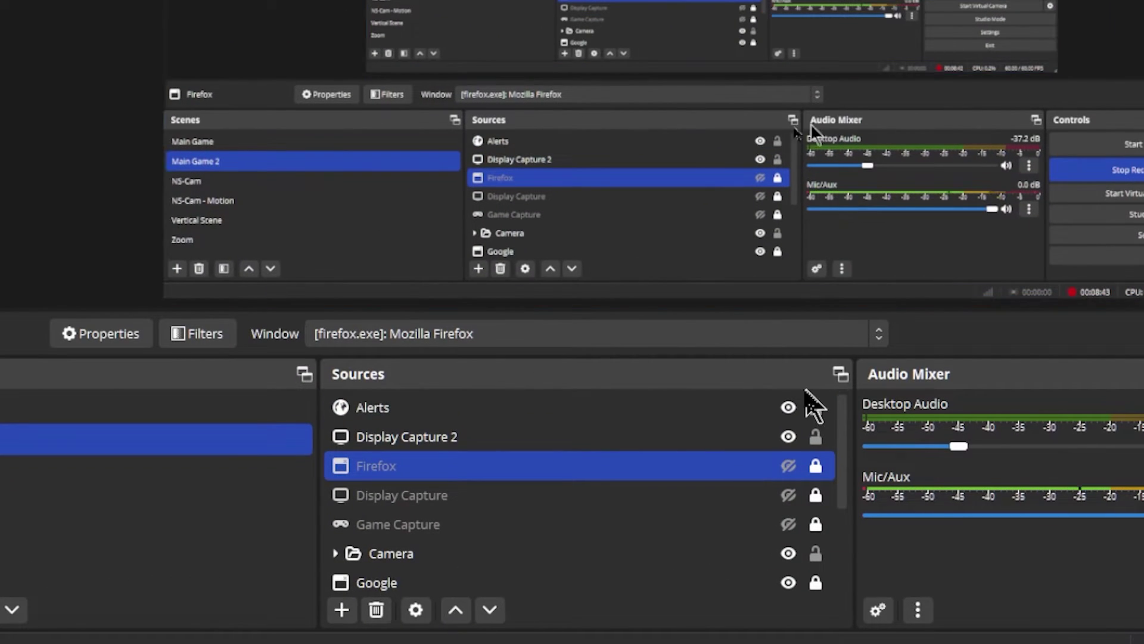
# - In OBS Studio, shrink the Alerts source to about a third of the canvas width in its upper-left corner, lock it, and test a follow alert in Streamlabs
pyautogui.keyDown('ctrl'); pyautogui.click(655, 410); pyautogui.keyUp('ctrl')
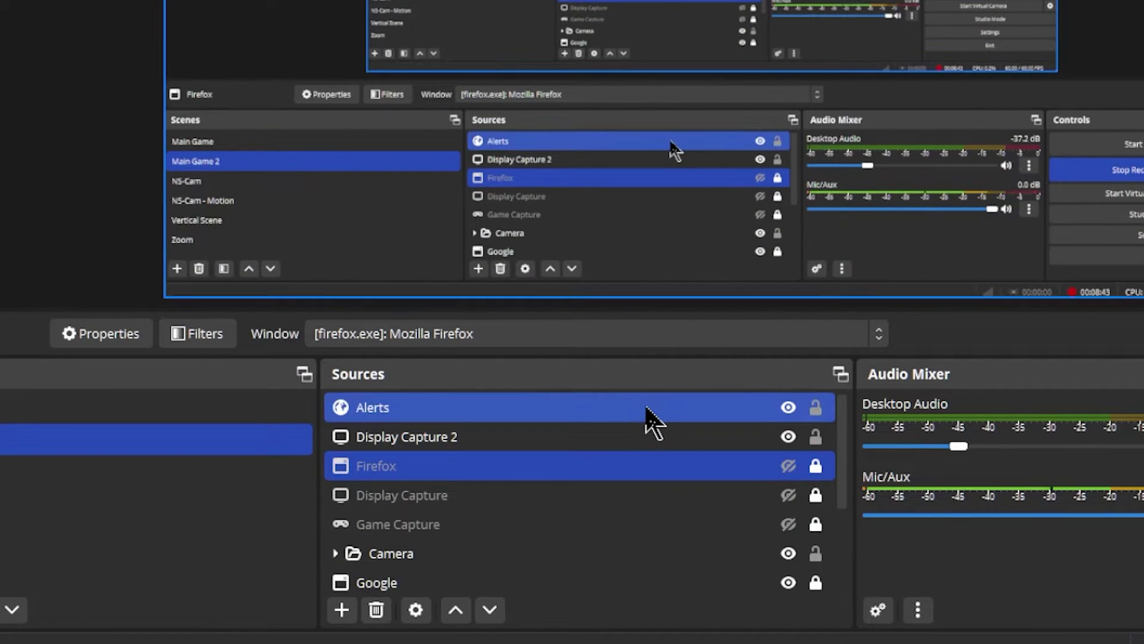
pyautogui.click(651, 419)
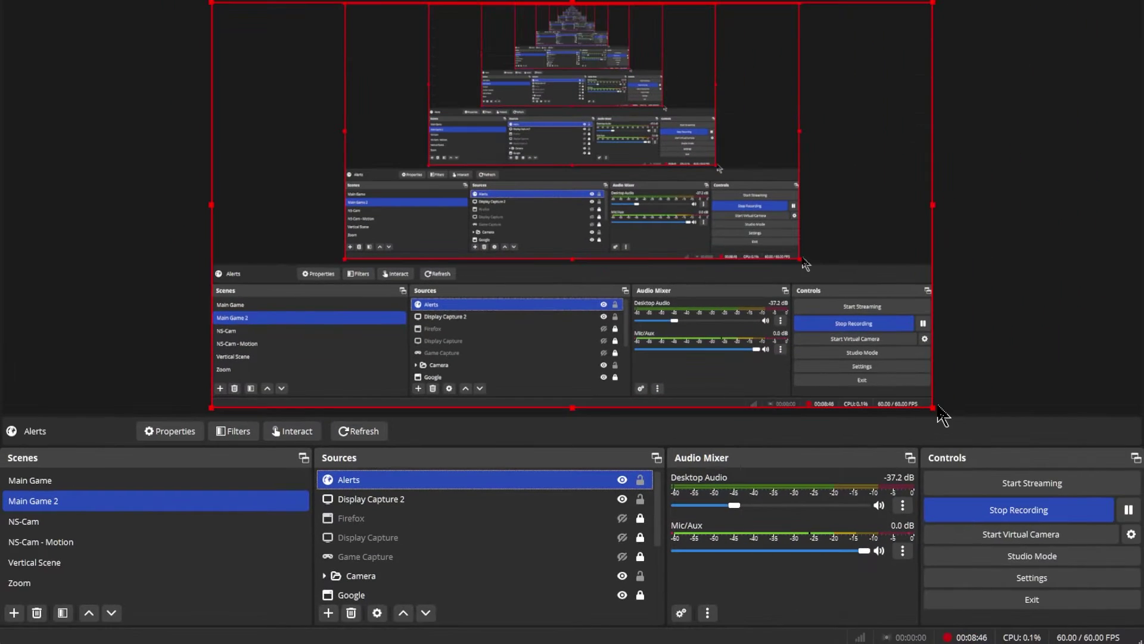
pyautogui.moveTo(933, 407); pyautogui.dragTo(461, 76)
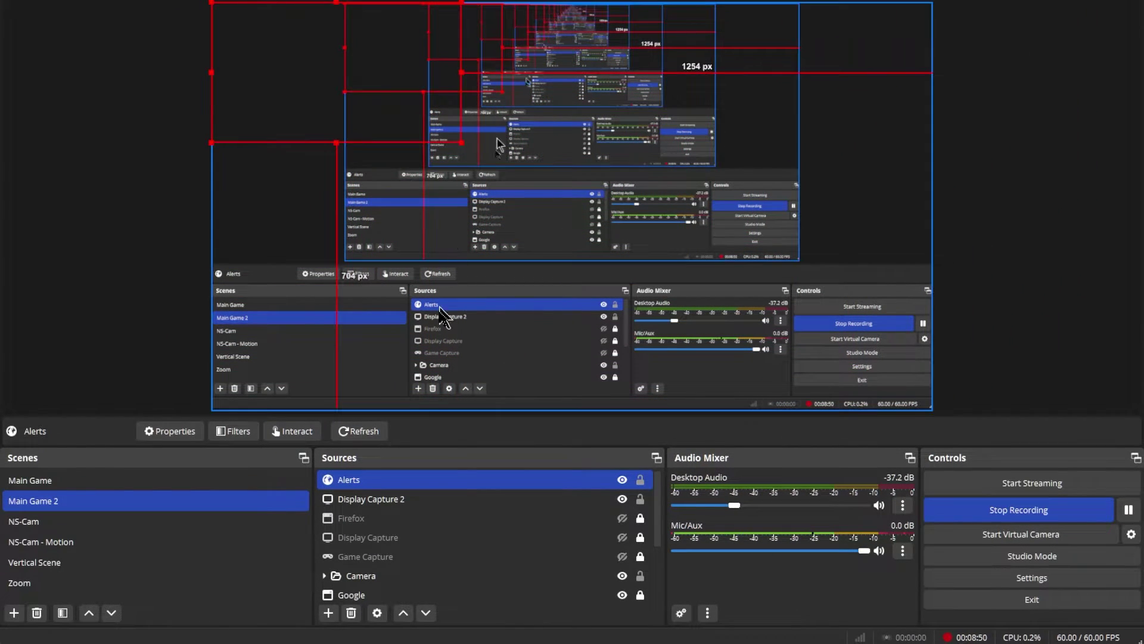
pyautogui.click(640, 479)
pyautogui.keyDown('ctrl'); pyautogui.click(620, 499); pyautogui.keyUp('ctrl')
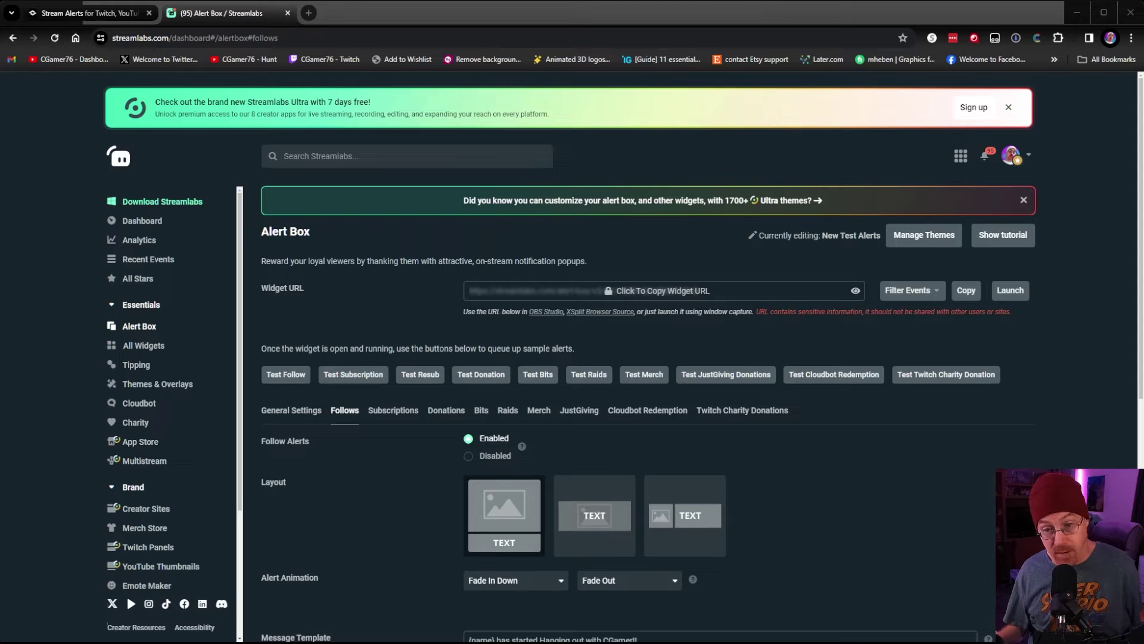
pyautogui.click(286, 374)
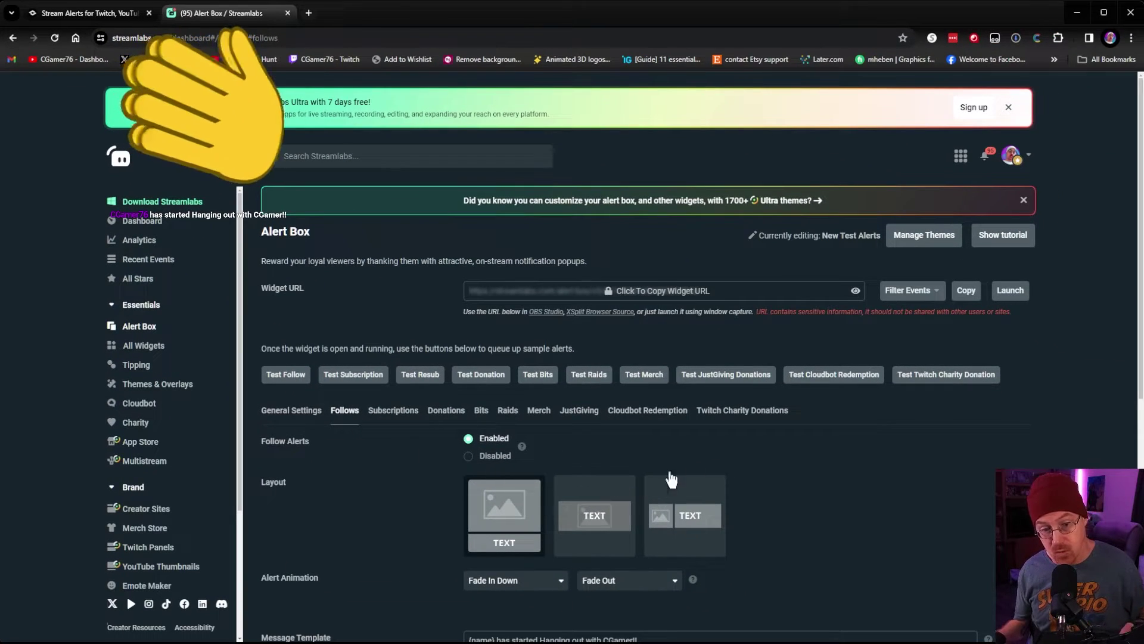
# - Set the follow alert's font size to 50 px, save the settings and trigger a test follow alert
pyautogui.scroll(-7, 741, 454)
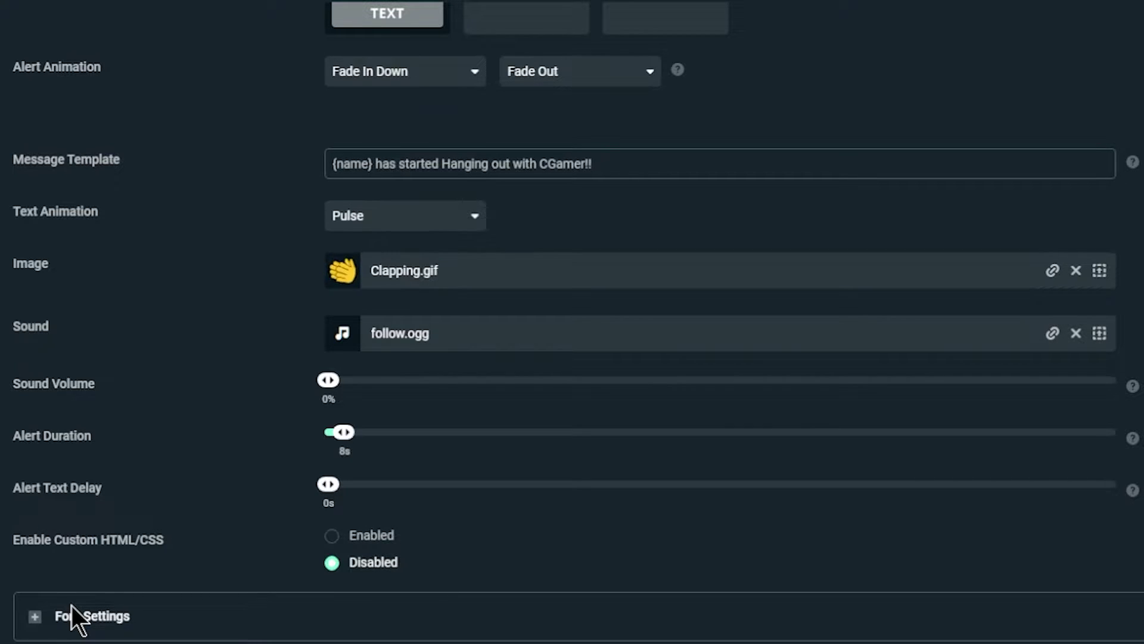
pyautogui.scroll(-3, 36, 608)
pyautogui.click(34, 487)
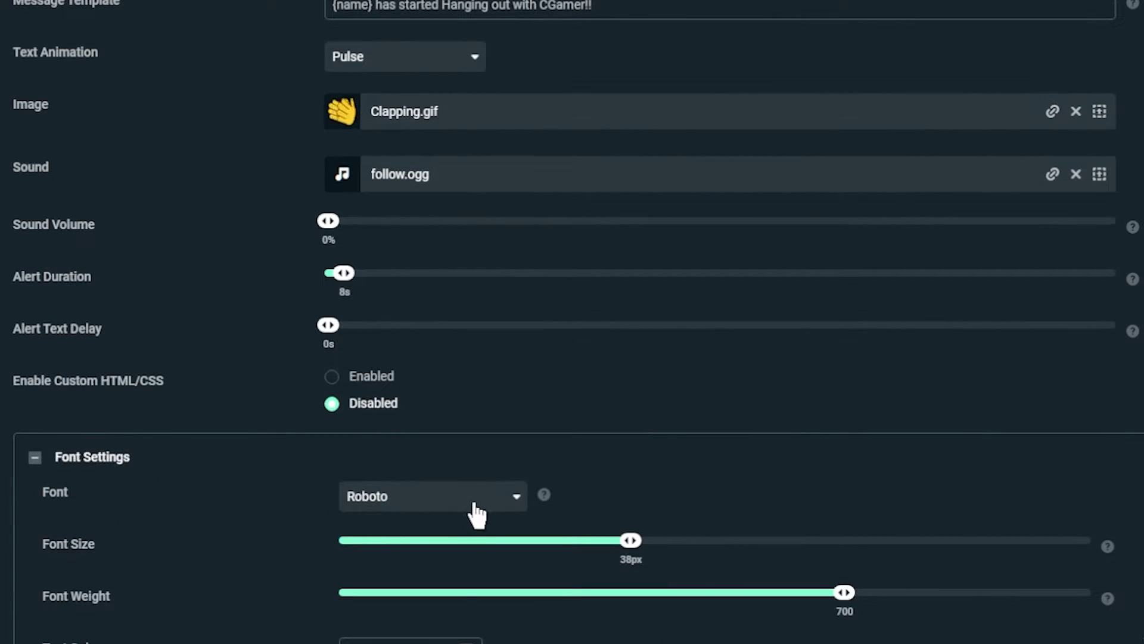
pyautogui.scroll(-4, 498, 493)
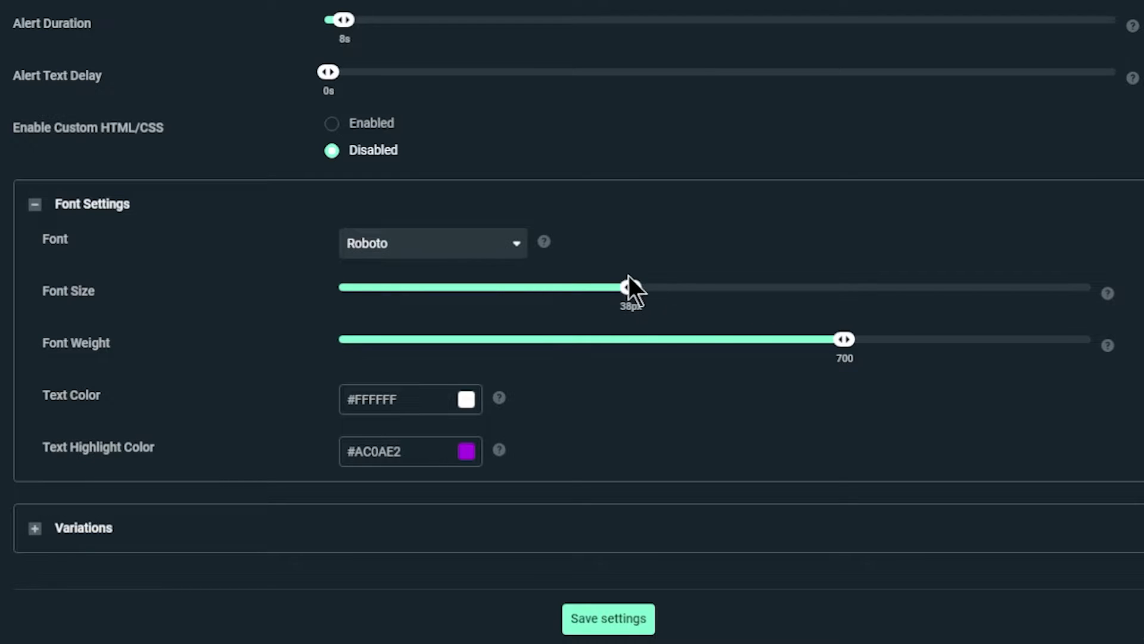
pyautogui.moveTo(628, 275); pyautogui.dragTo(745, 327)
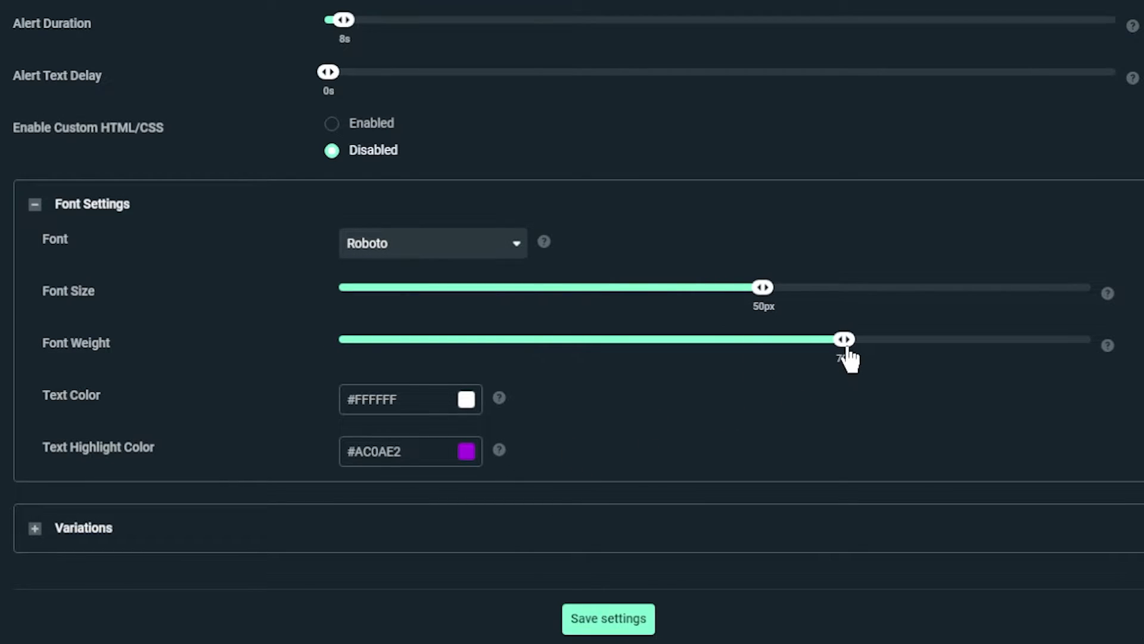
pyautogui.click(608, 618)
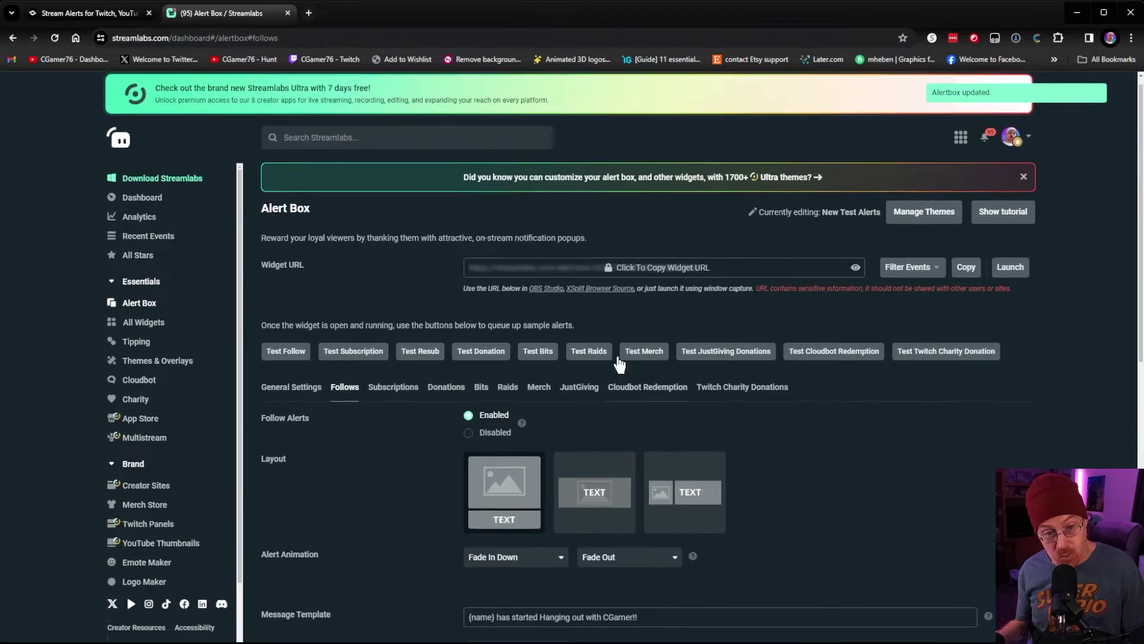
pyautogui.click(296, 382)
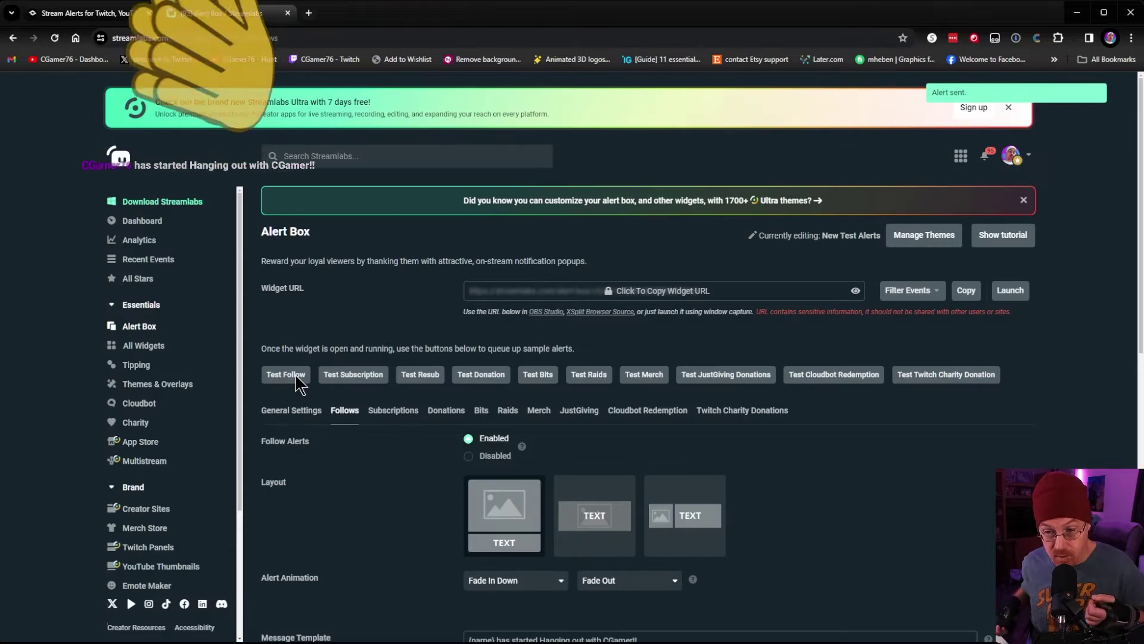
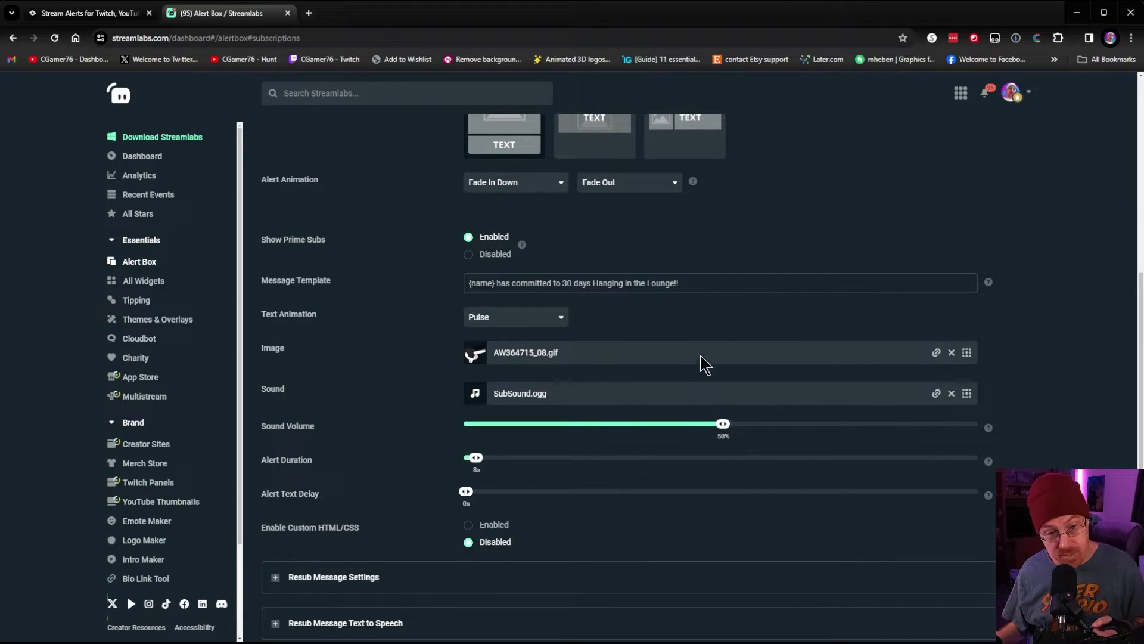
# - Review the alert settings for subscriptions, donations, bits and raids, including their message templates, images and sounds
pyautogui.scroll(-3, 713, 361)
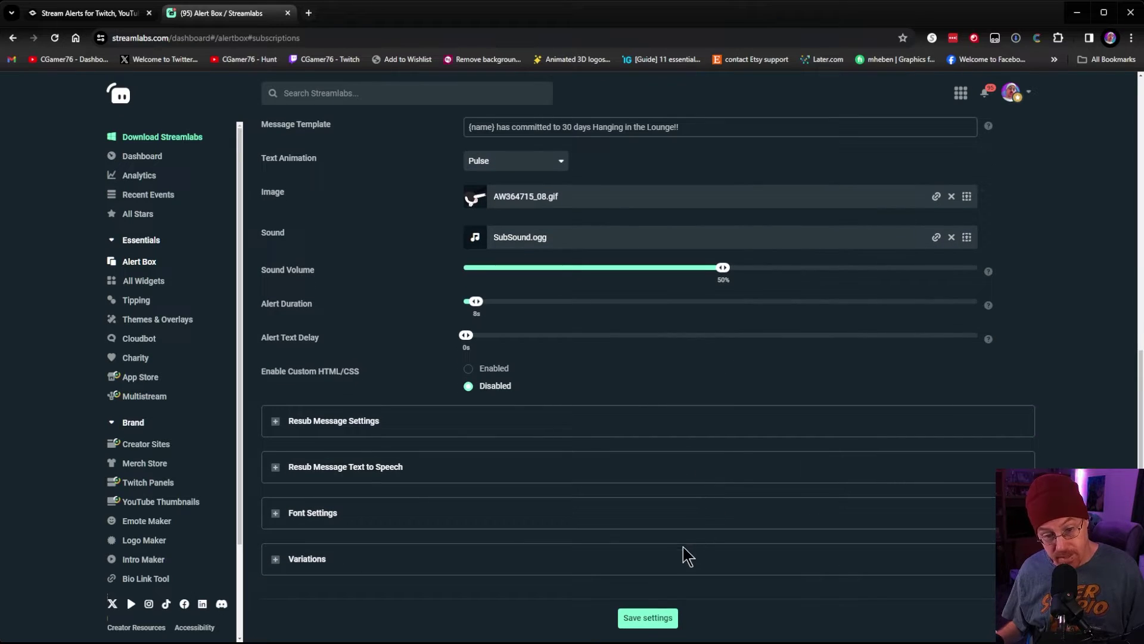
pyautogui.scroll(9, 723, 370)
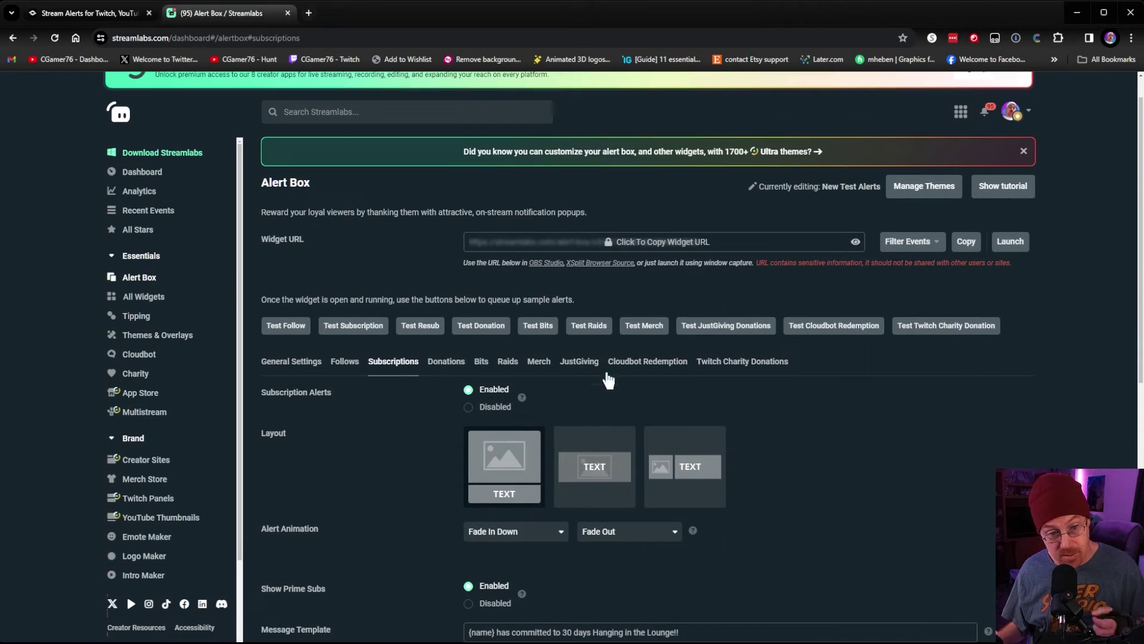
pyautogui.click(453, 361)
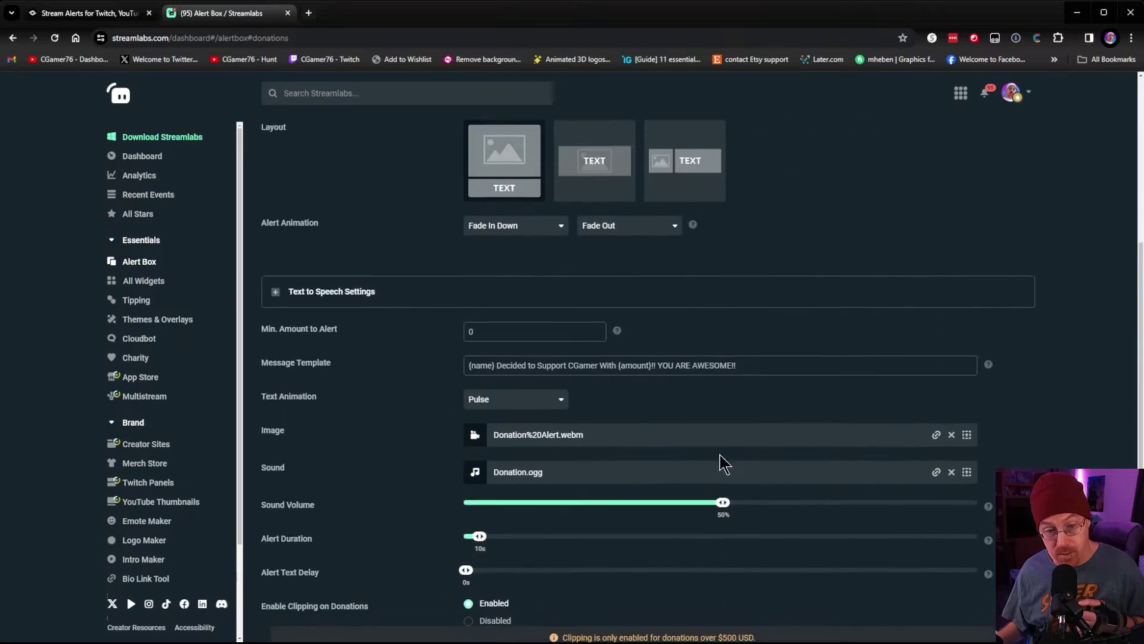
pyautogui.scroll(5, 723, 453)
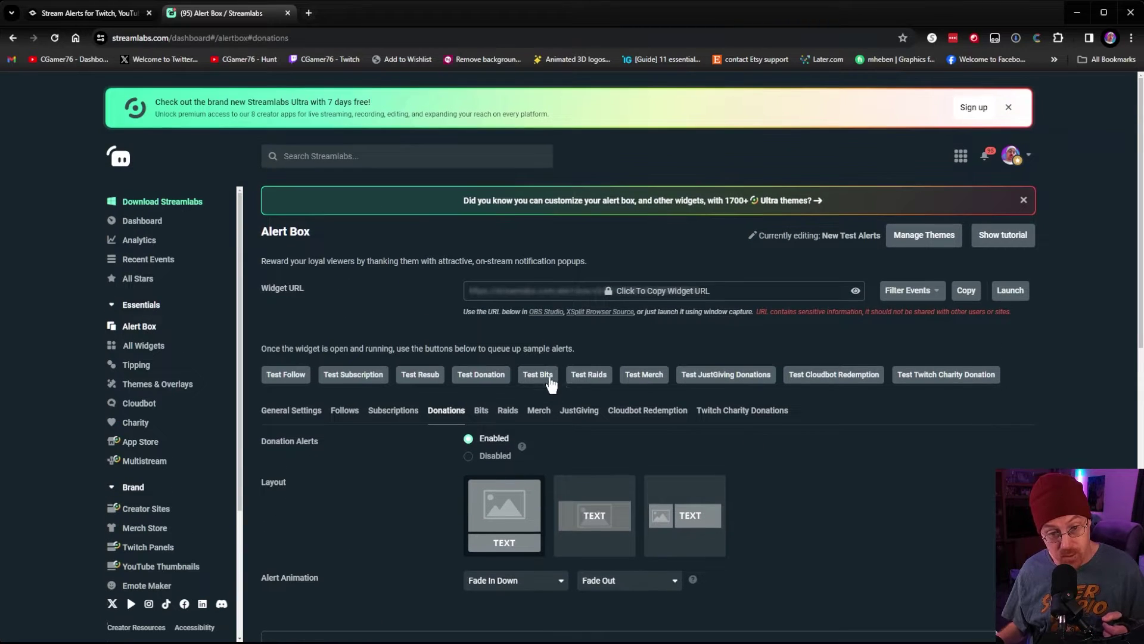
pyautogui.click(482, 410)
pyautogui.scroll(-10, 698, 506)
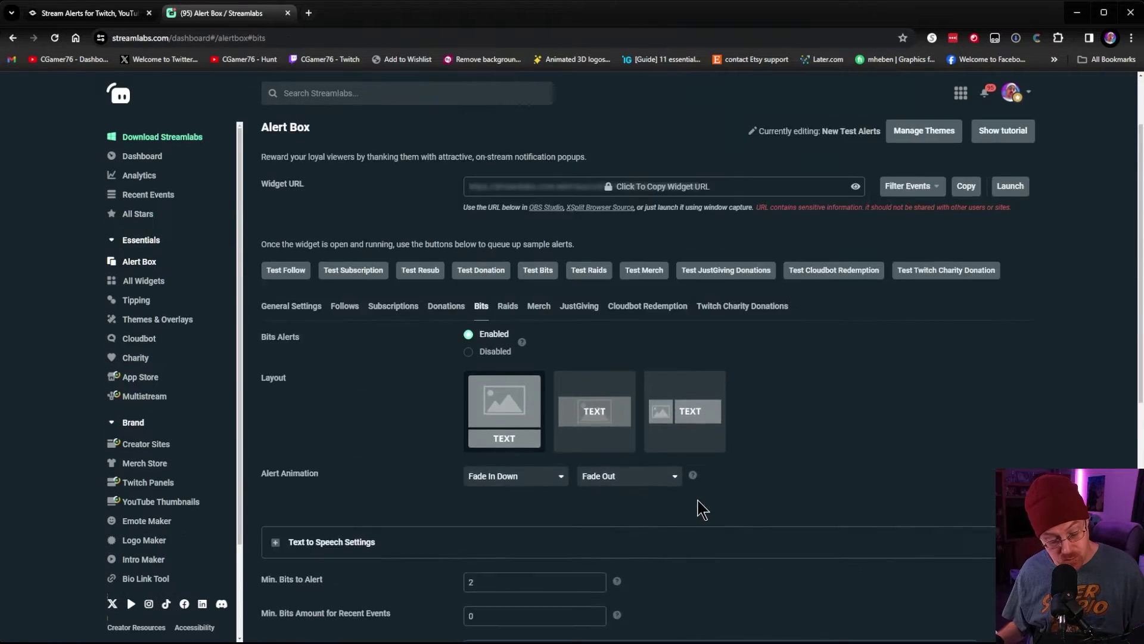
pyautogui.scroll(10, 710, 441)
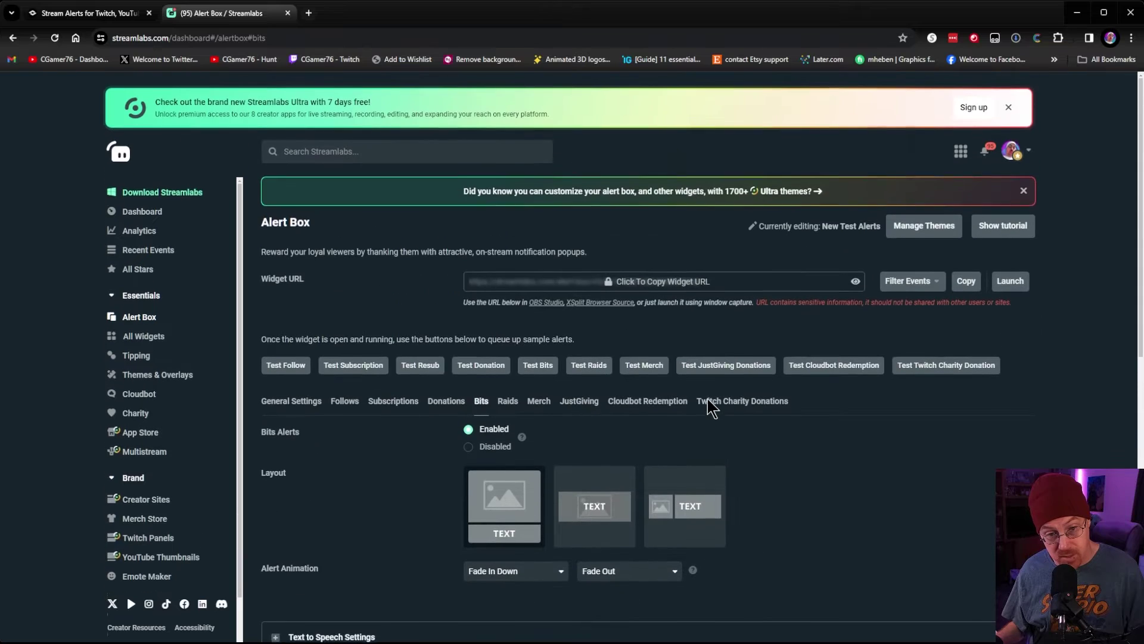
pyautogui.click(514, 411)
pyautogui.scroll(-7, 516, 417)
pyautogui.scroll(7, 639, 499)
pyautogui.scroll(-7, 653, 462)
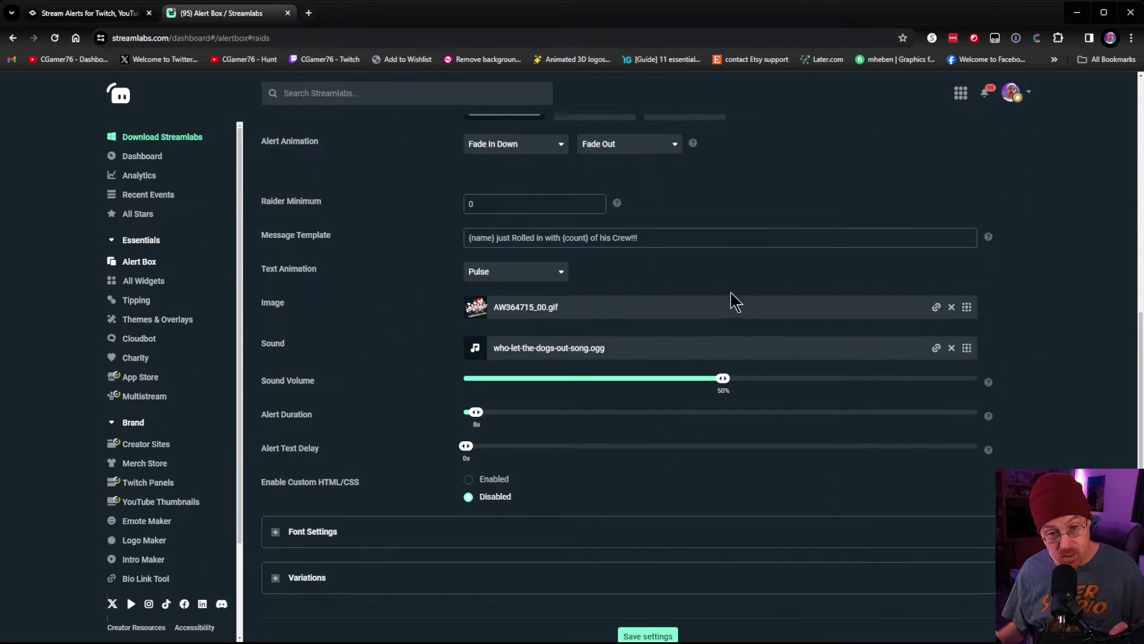
pyautogui.scroll(7, 767, 326)
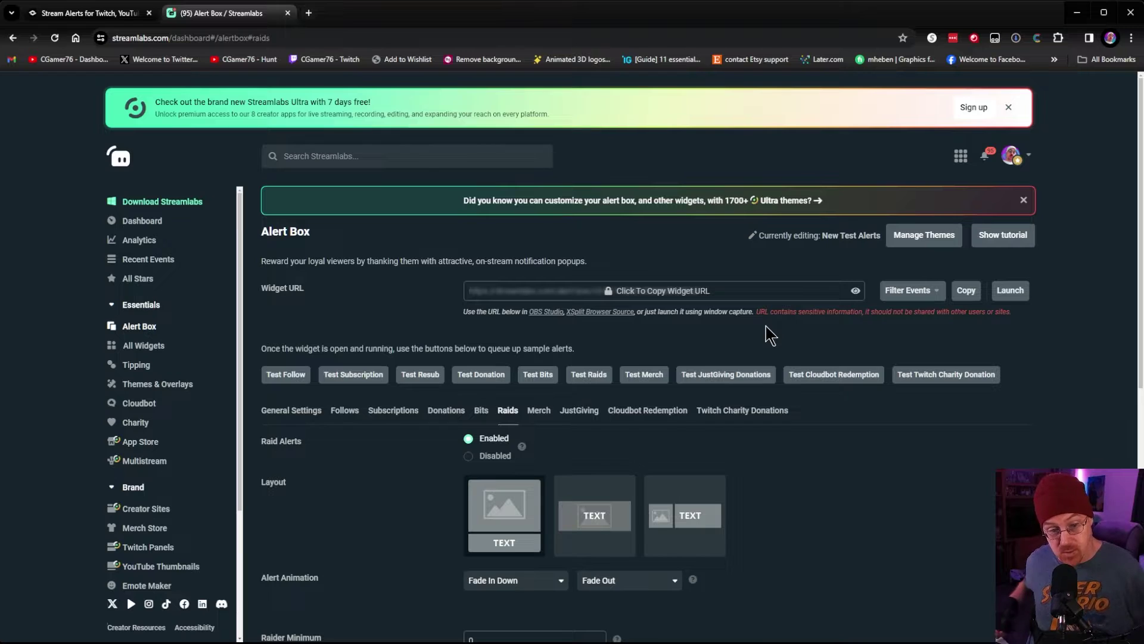
# - Replace the raid alert's image with HoggRider.gif from the uploaded images
pyautogui.scroll(-1, 630, 384)
pyautogui.scroll(-5, 631, 386)
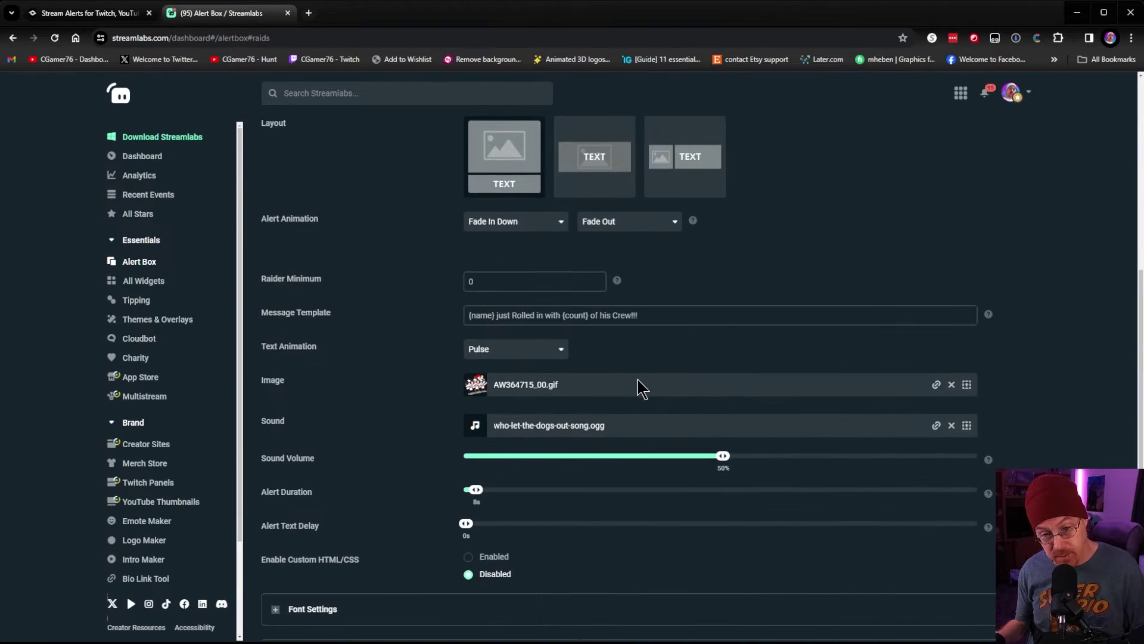
pyautogui.click(966, 386)
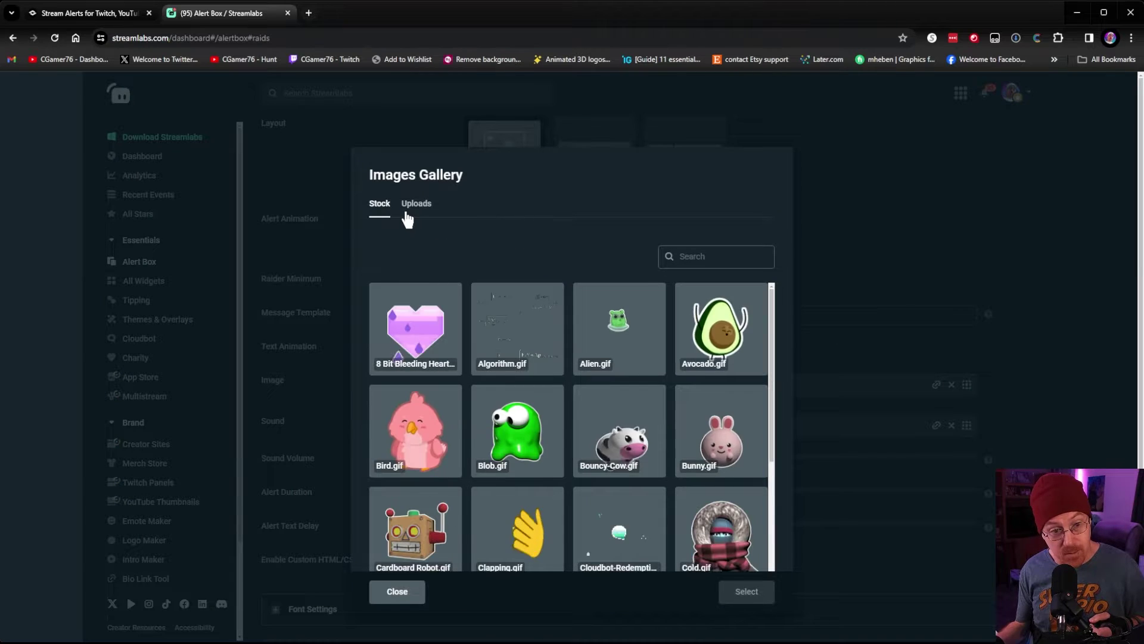
pyautogui.click(407, 219)
pyautogui.scroll(-1, 581, 387)
pyautogui.scroll(-1, 572, 399)
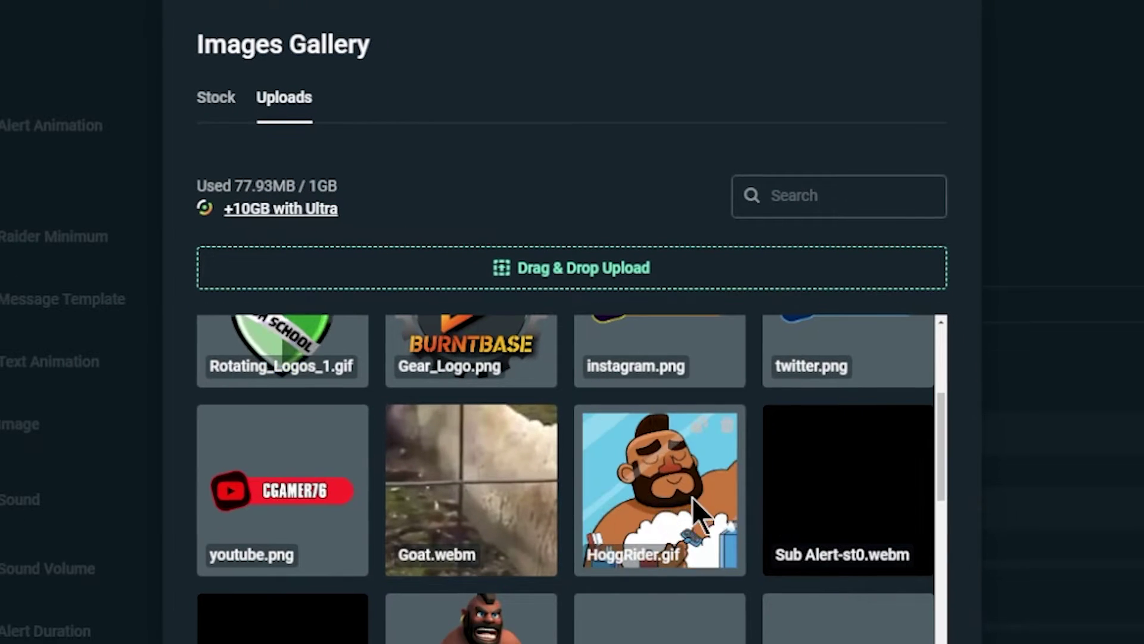
pyautogui.click(718, 606)
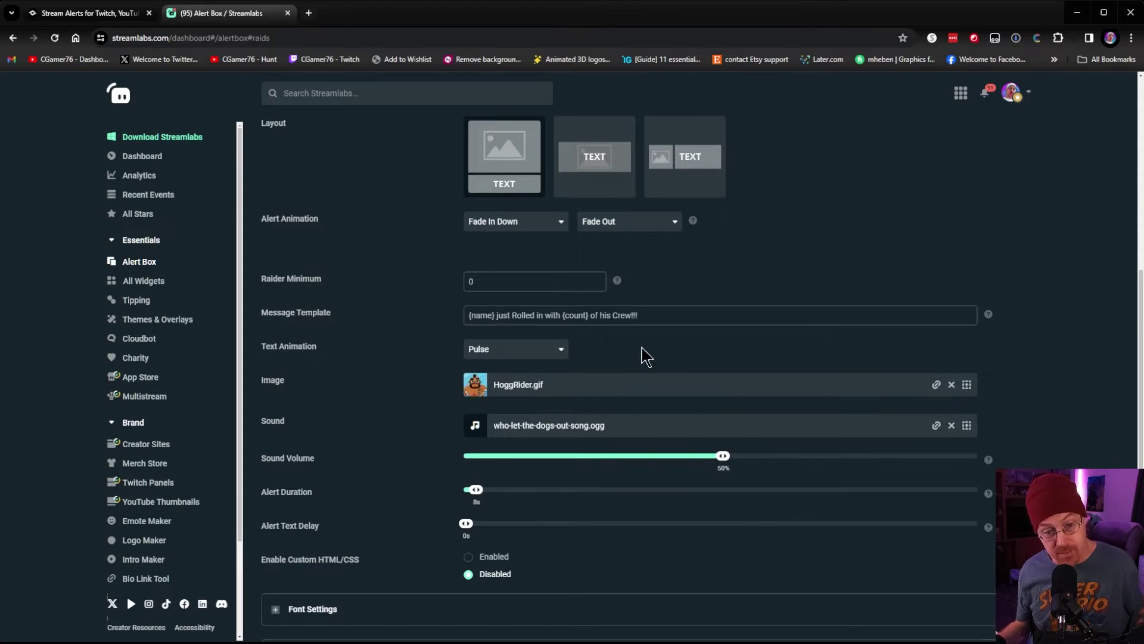
# - Save the raid alert settings with a 22-second text delay and trigger a test raid alert
pyautogui.scroll(-2, 641, 354)
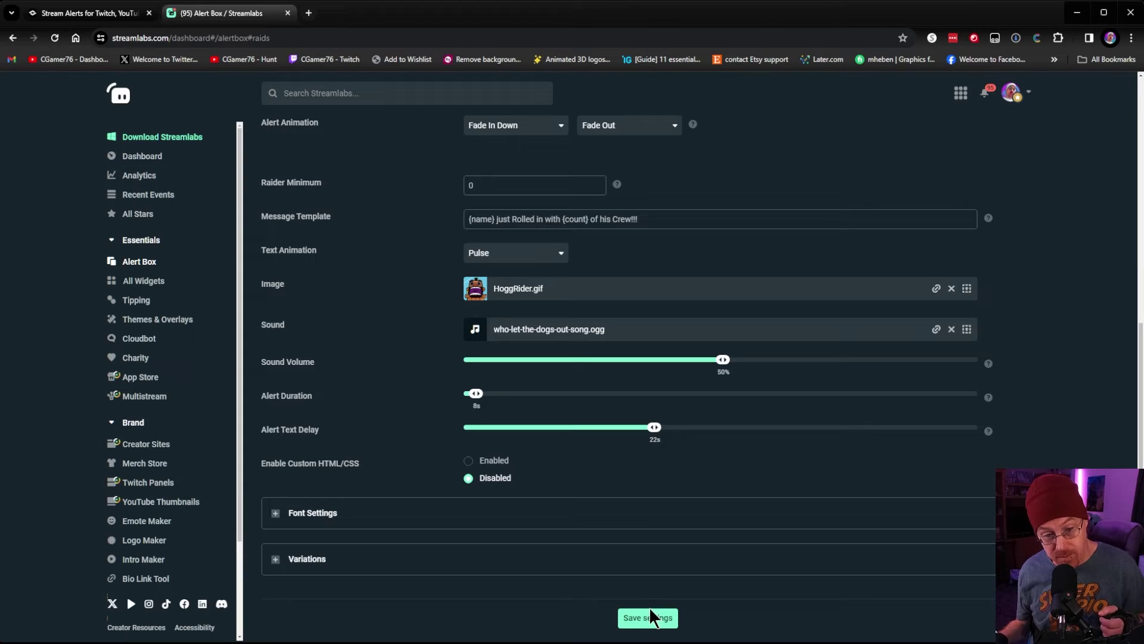
pyautogui.click(648, 618)
pyautogui.scroll(8, 659, 416)
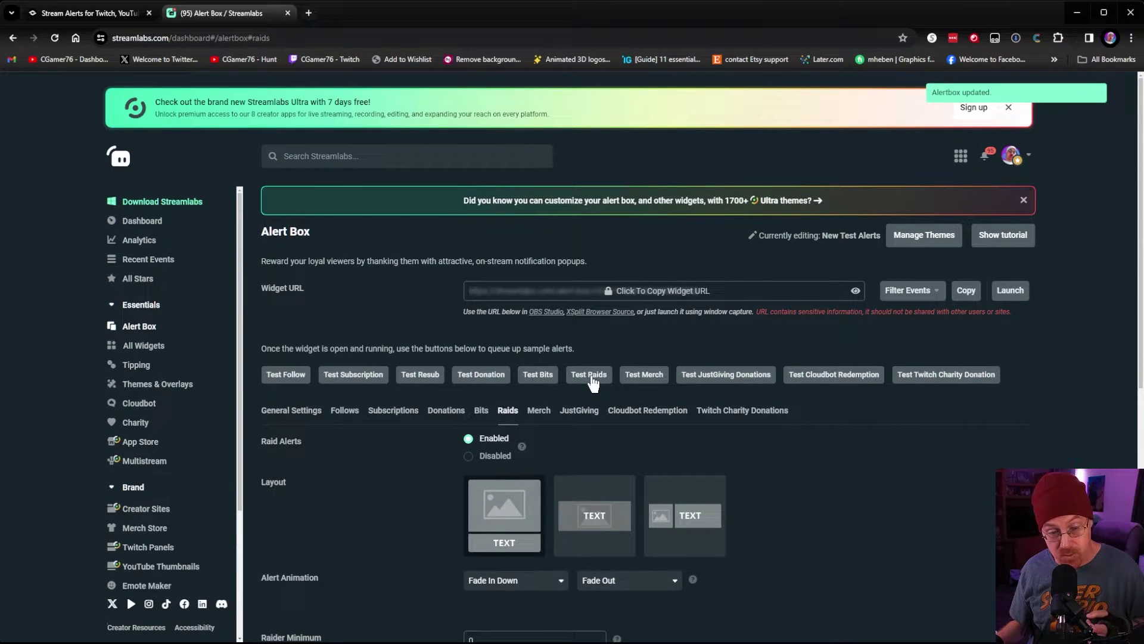
pyautogui.click(590, 374)
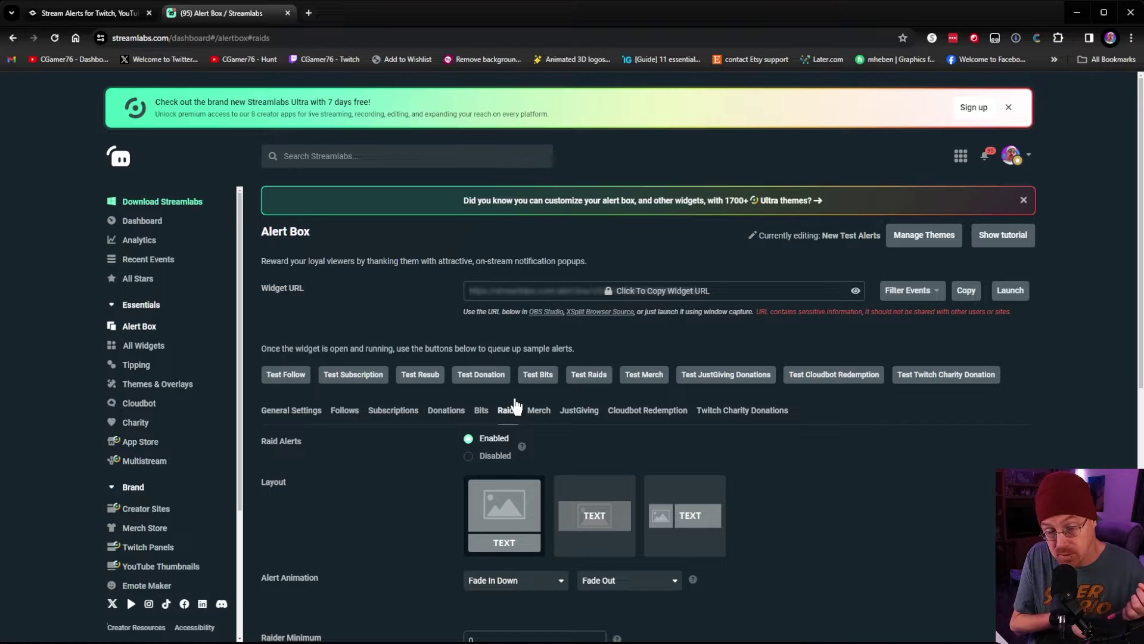
# - Order the Free Minimal Alert Maker from Nerd or Die's Stream Alerts page, agreeing to the terms, and download it
pyautogui.click(121, 15)
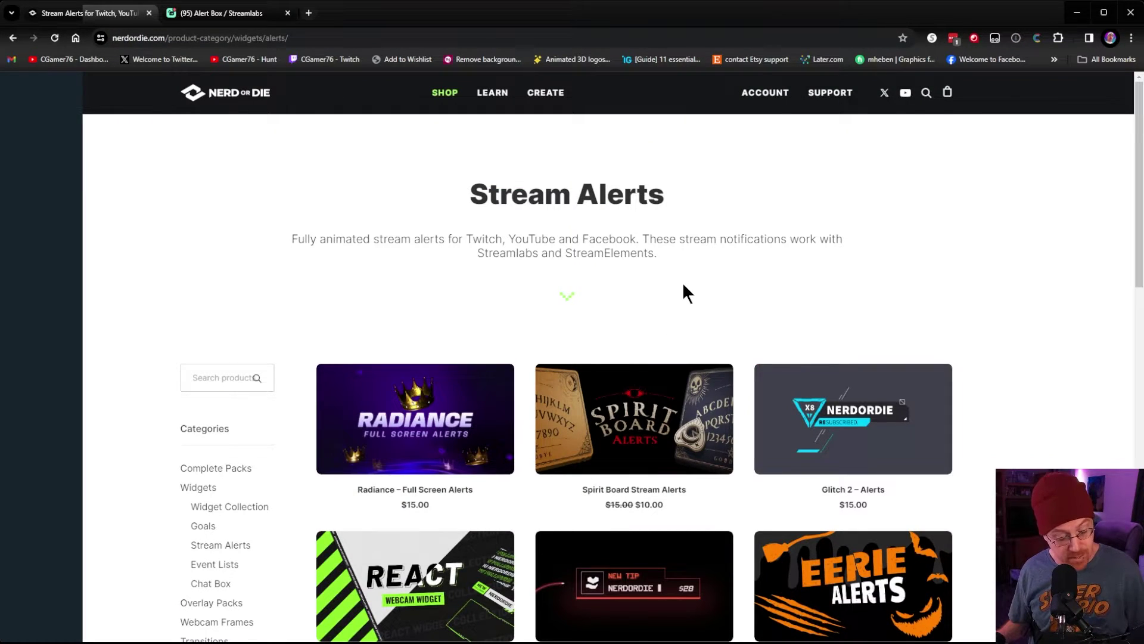
pyautogui.scroll(-5, 684, 290)
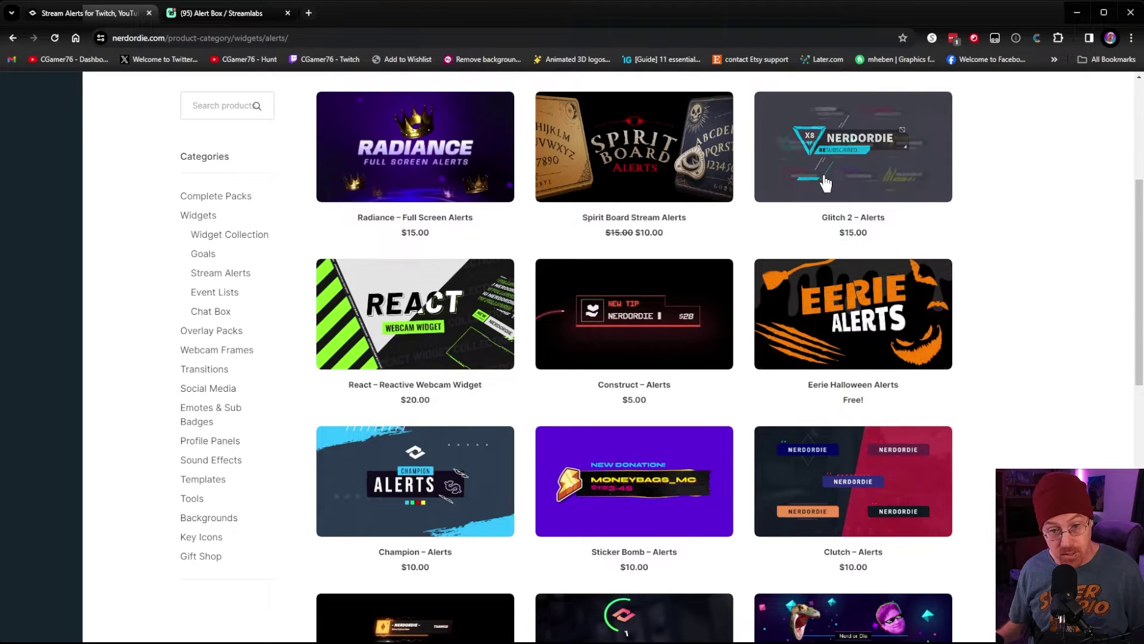
pyautogui.scroll(-3, 730, 211)
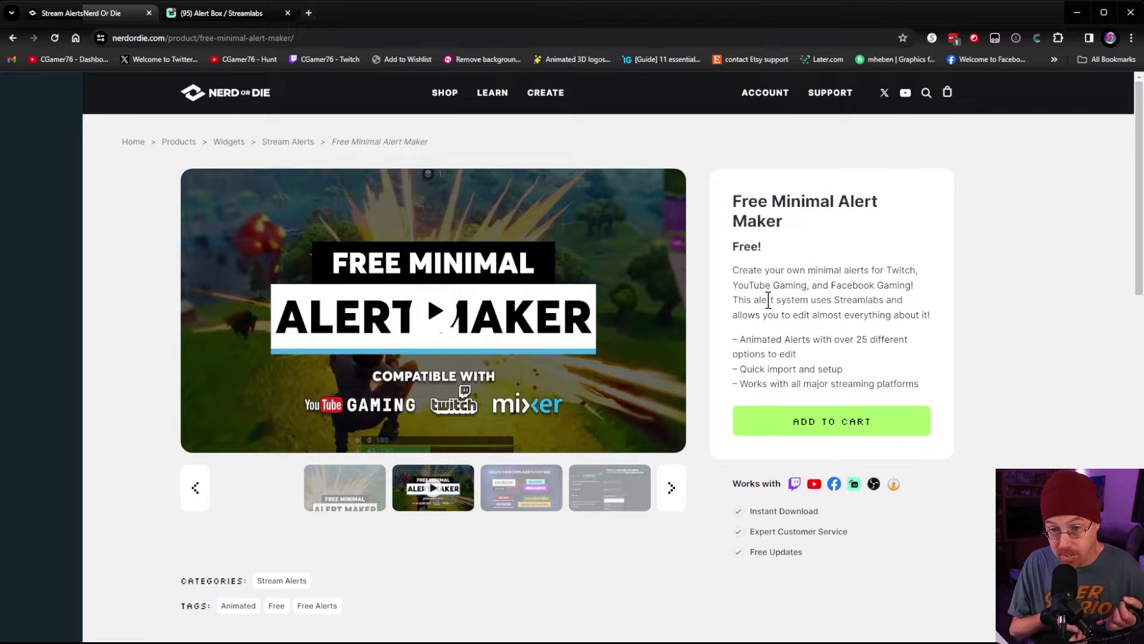
pyautogui.click(884, 411)
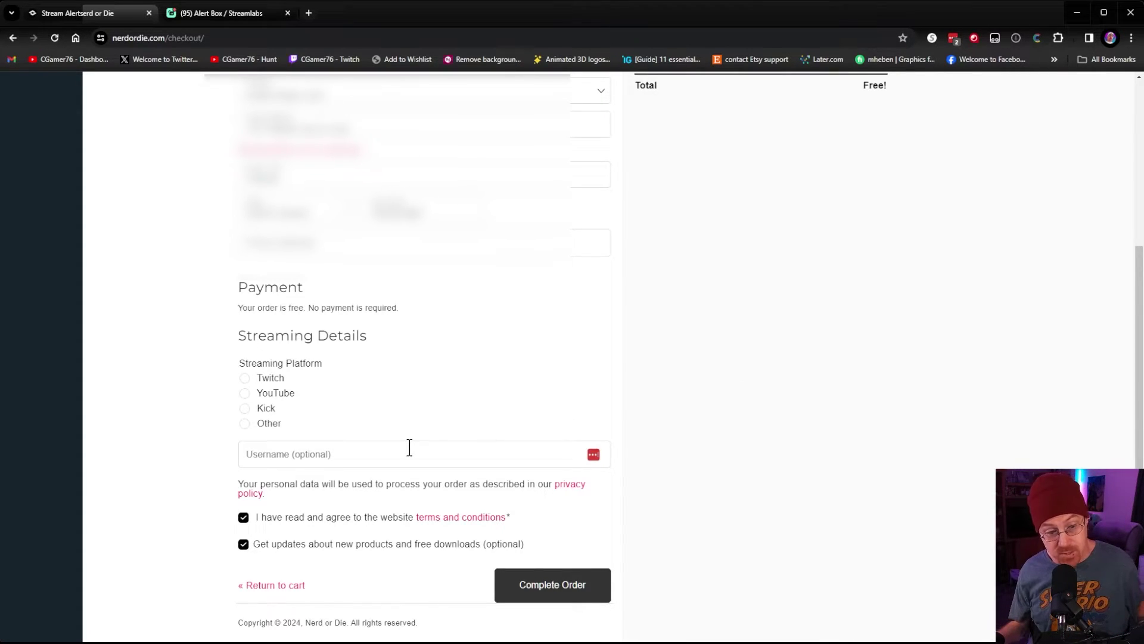
pyautogui.click(581, 584)
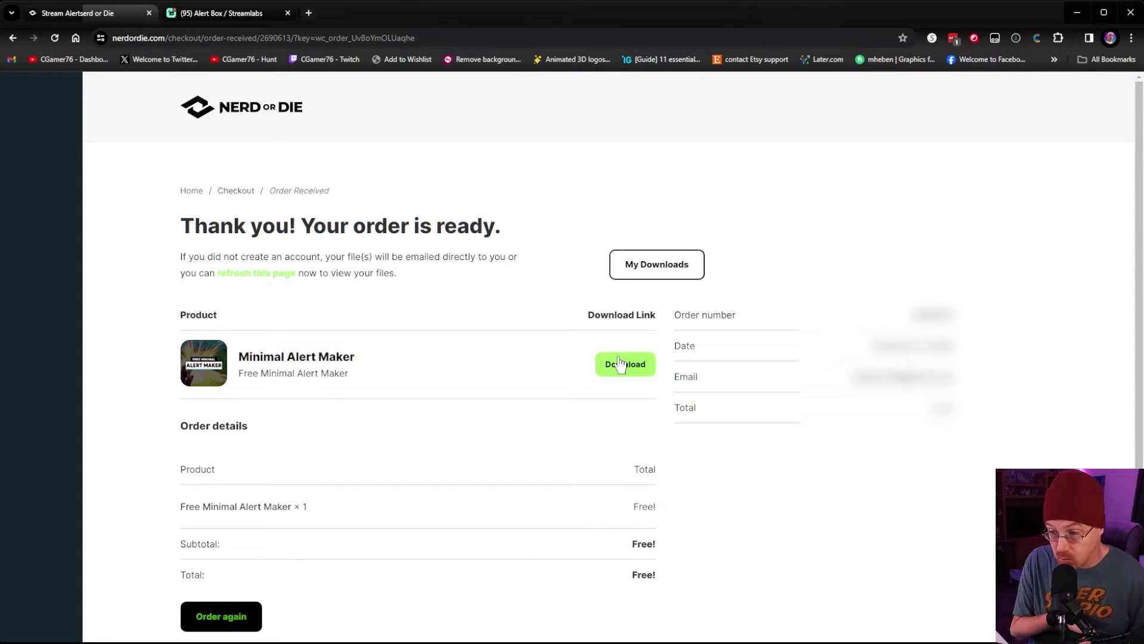
pyautogui.click(620, 364)
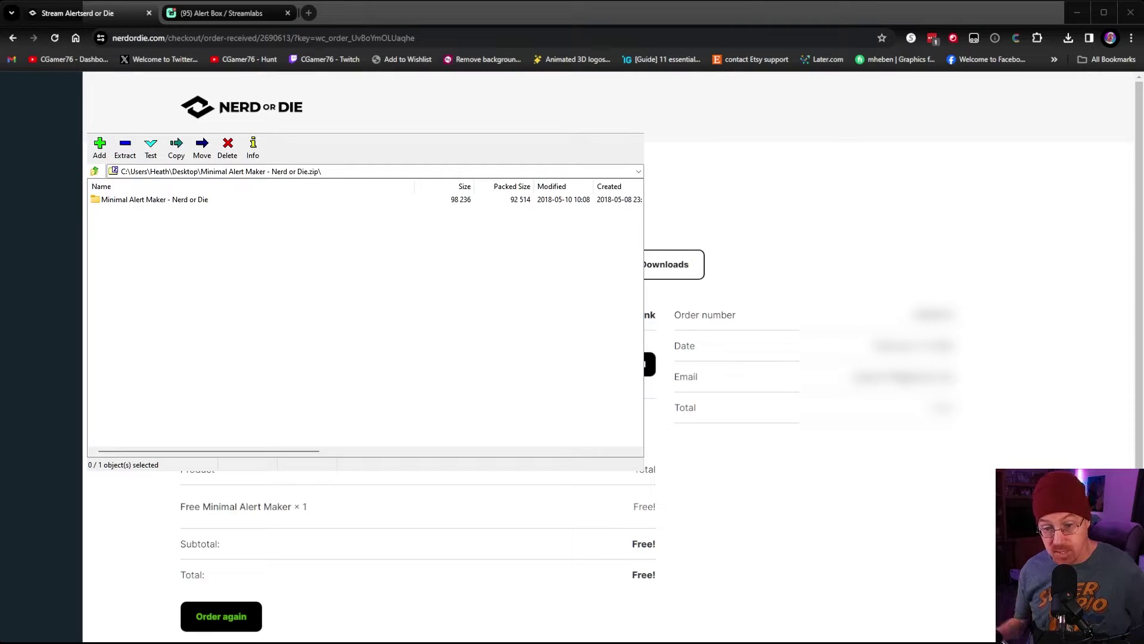
# - Extract the Minimal Alert Maker - Nerd or Die folder to the desktop and select its Quick Setup Alert Maker - Streamlabs shortcut
pyautogui.click(148, 200)
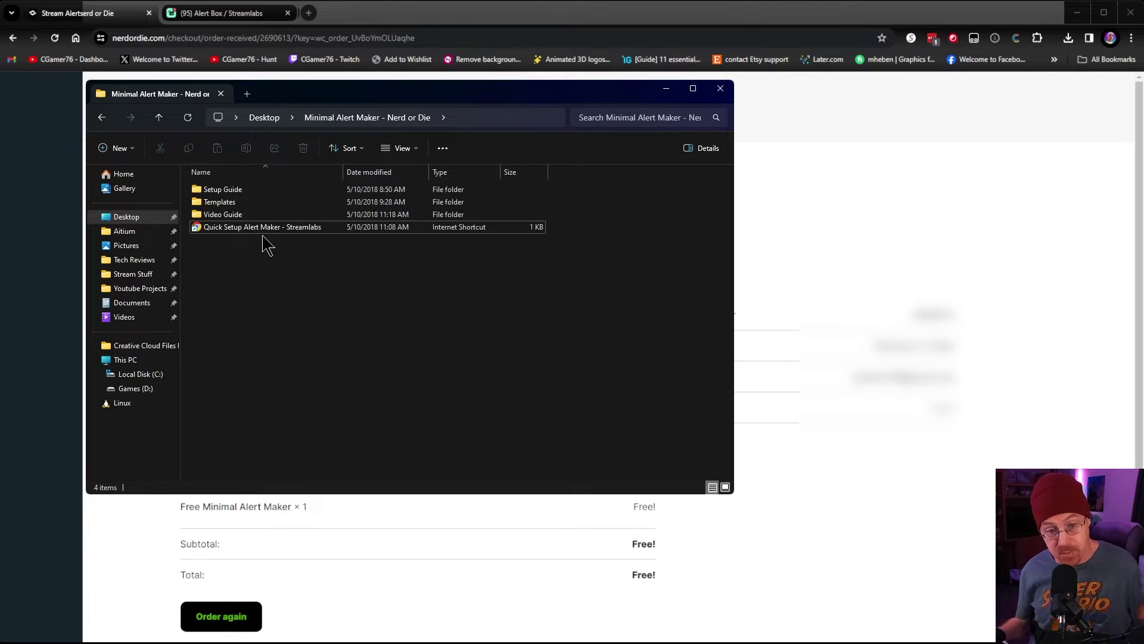
pyautogui.click(290, 229)
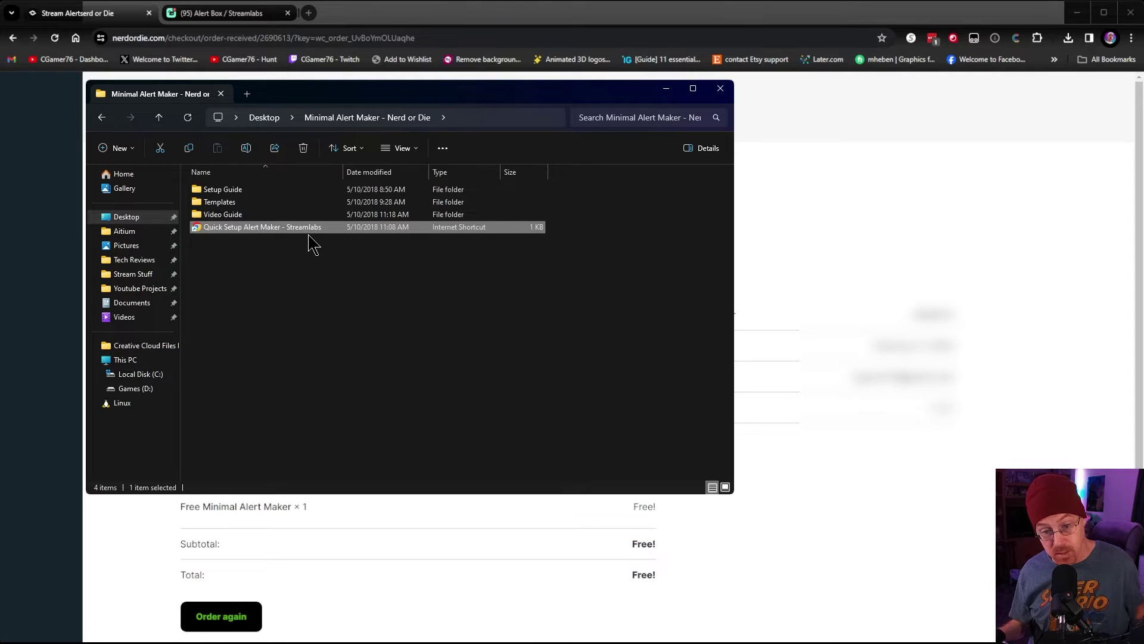
# - Open the Quick Setup Alert Maker - Streamlabs shortcut and create a new widget theme named Minimal 2
pyautogui.doubleClick(329, 231)
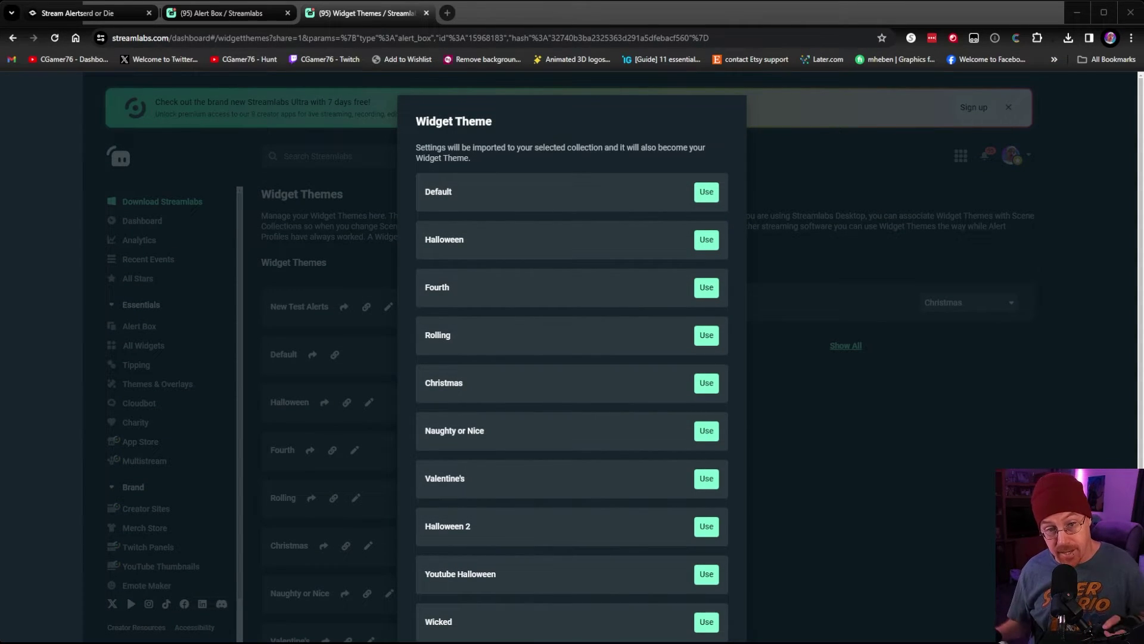
pyautogui.scroll(-4, 572, 357)
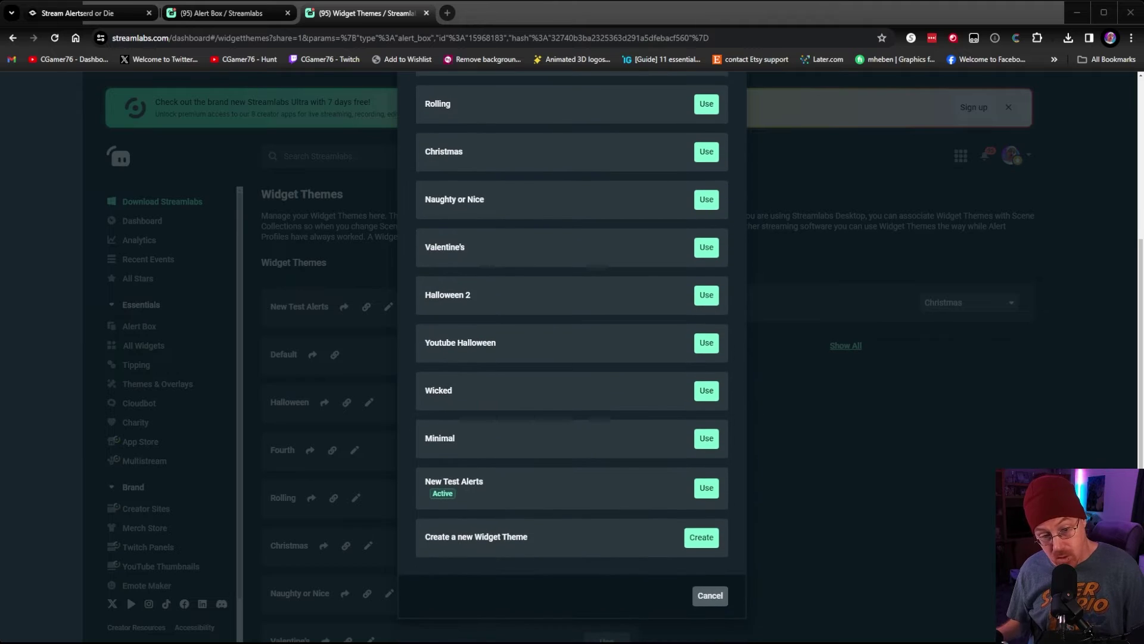
pyautogui.click(688, 543)
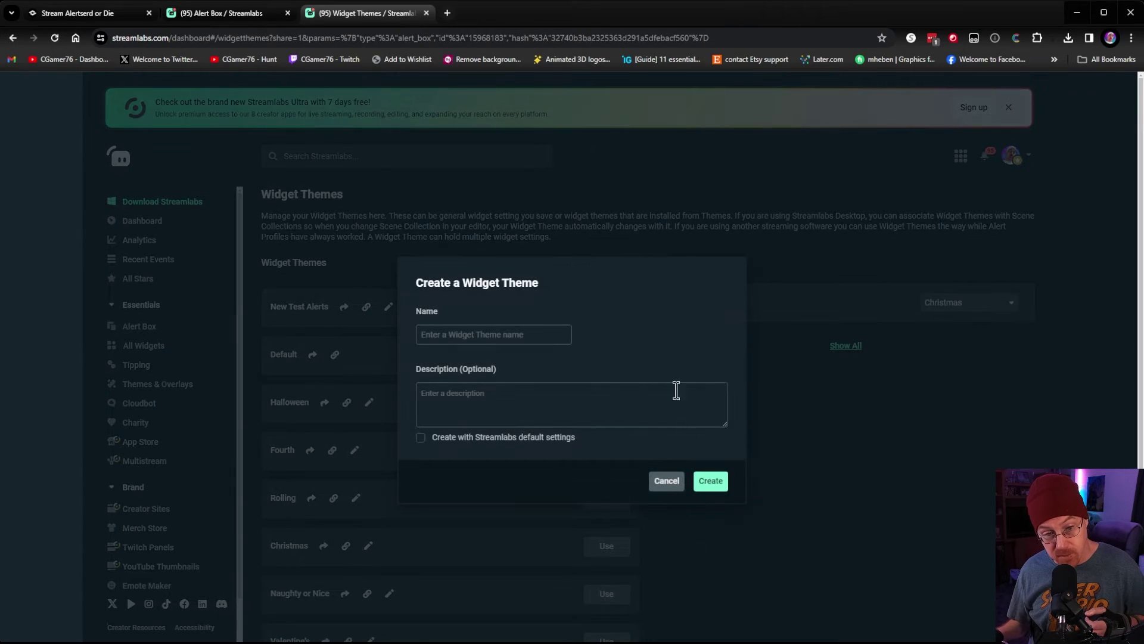
pyautogui.click(495, 333)
pyautogui.write('Min')
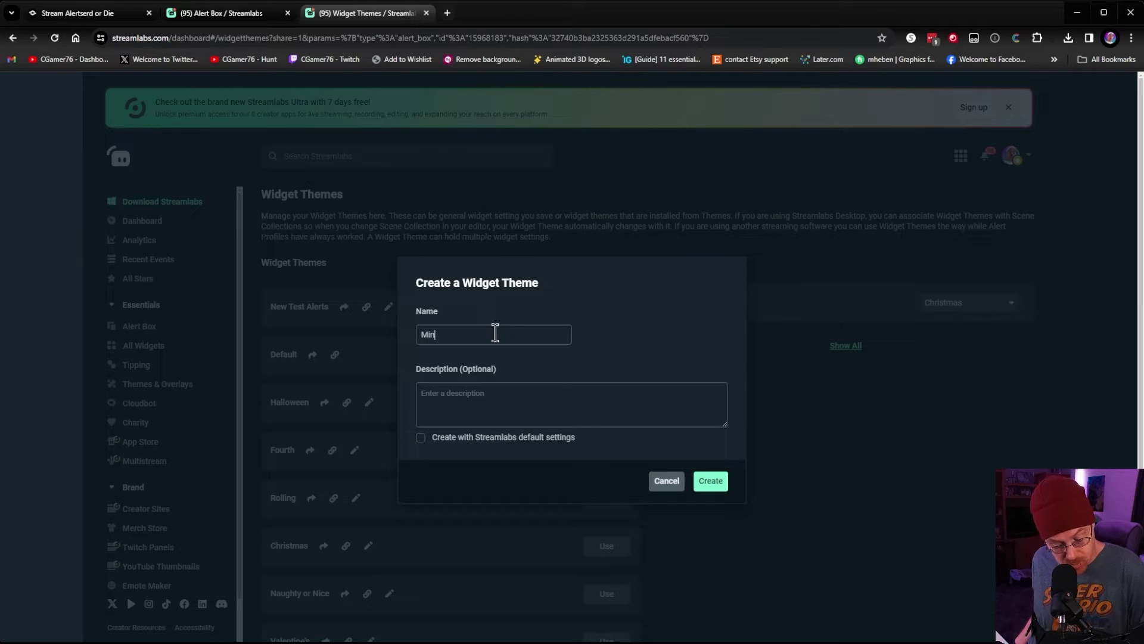
pyautogui.write('imal 2')
pyautogui.click(709, 481)
# - Import the shared alert settings into the Minimal 2 theme and make it the widget theme in use
pyautogui.moveTo(681, 335); pyautogui.dragTo(606, 496)
pyautogui.scroll(-5, 682, 335)
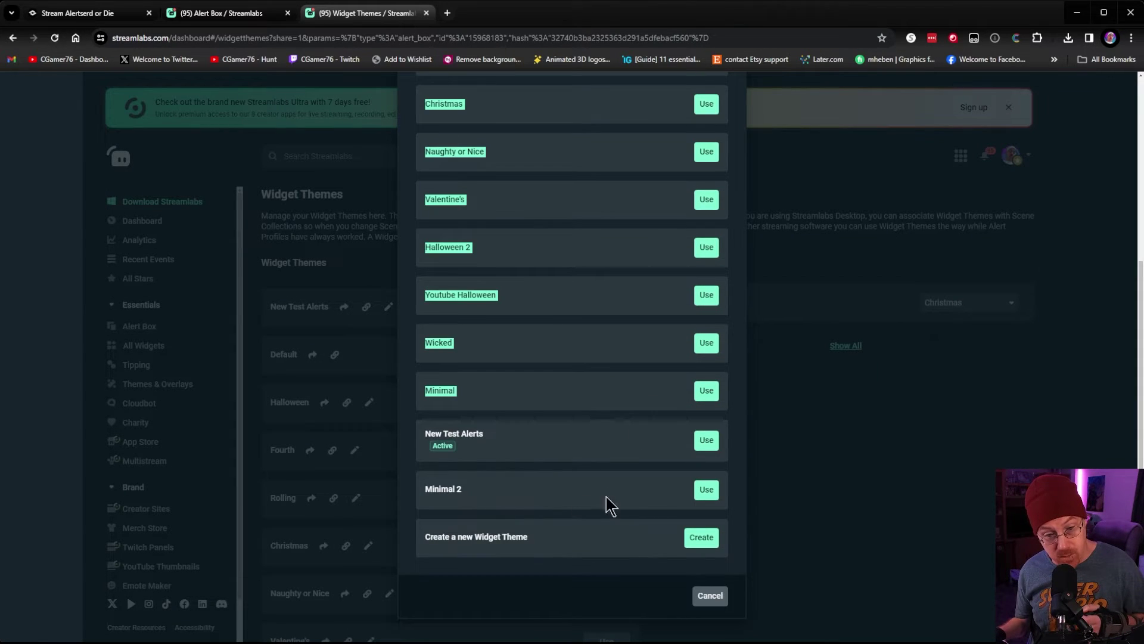
pyautogui.click(698, 490)
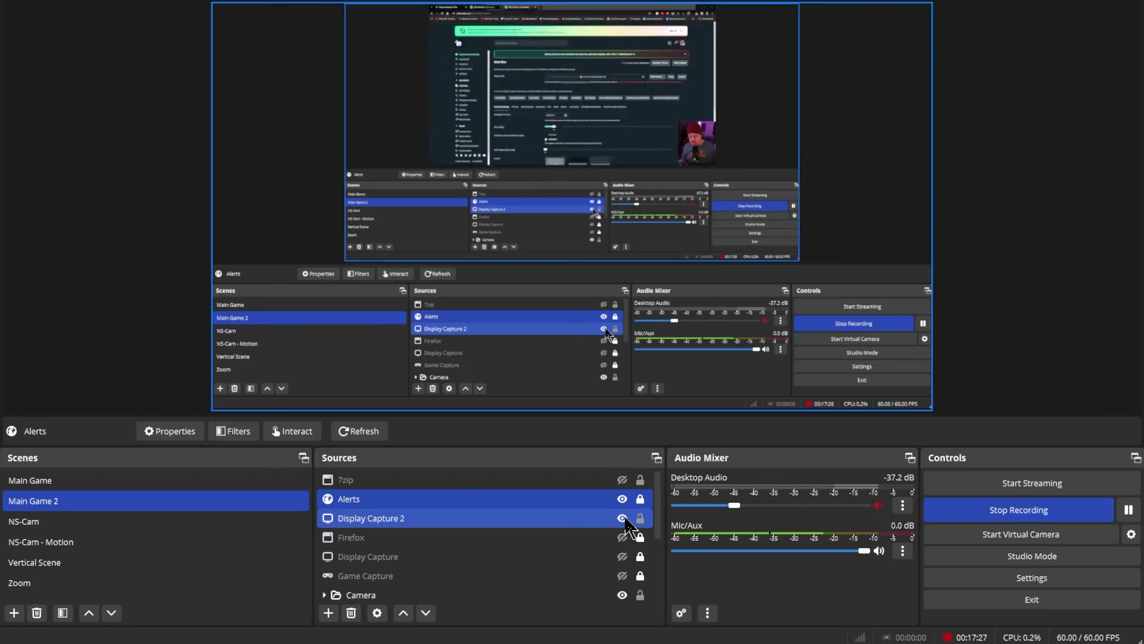
# - Switch to OBS Studio, unlock the Alerts source, enlarge it to fill the whole canvas, and lock it again
pyautogui.click(539, 499)
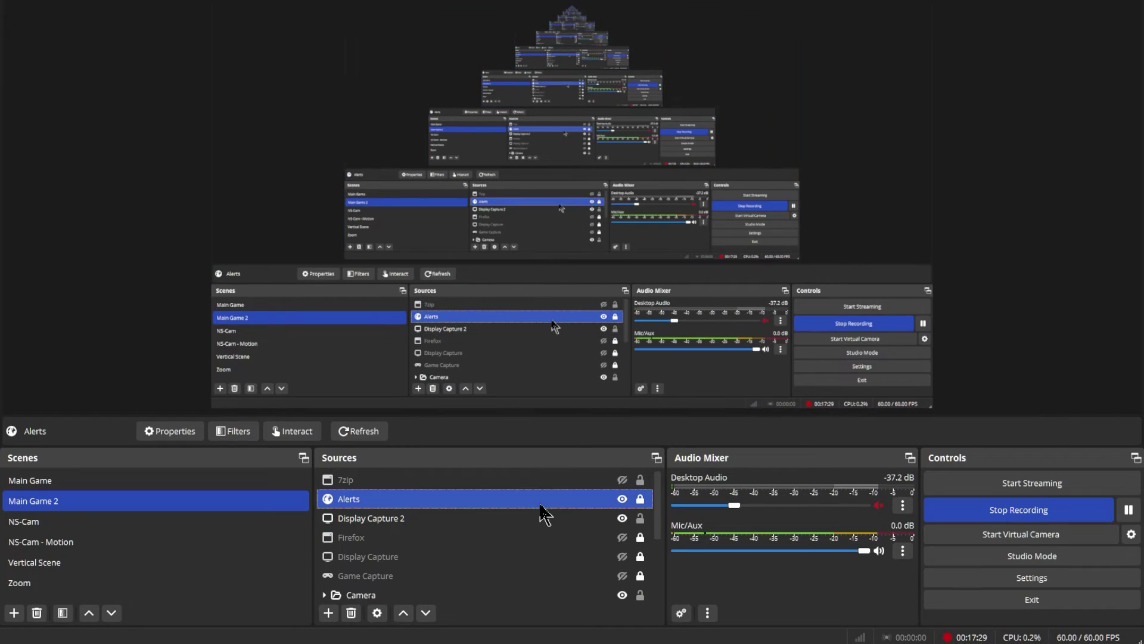
pyautogui.click(623, 517)
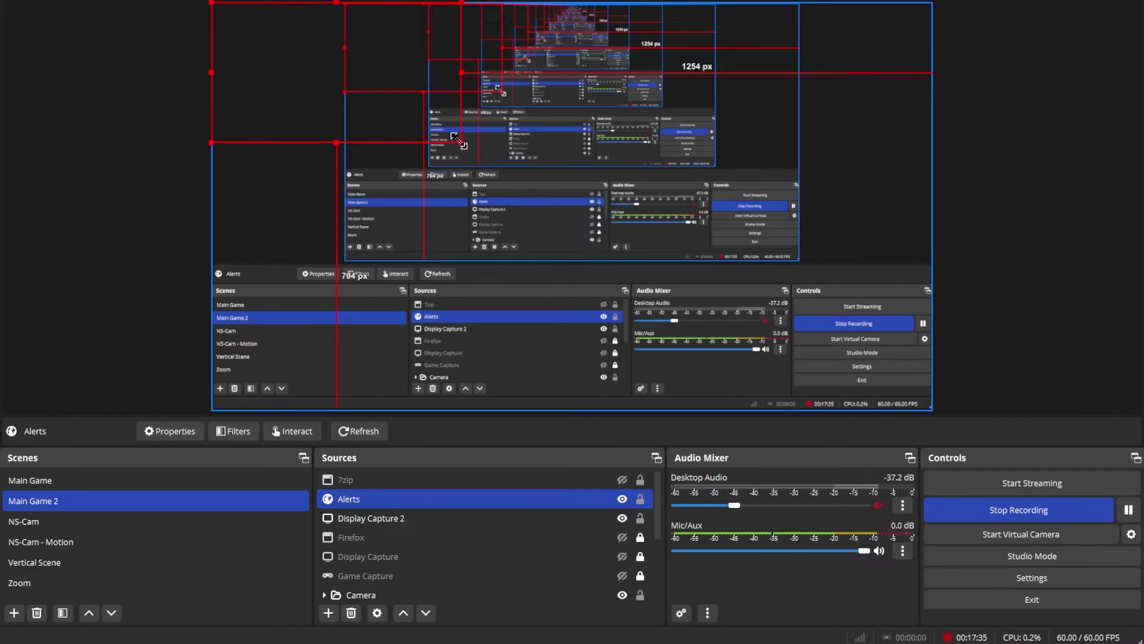
pyautogui.moveTo(462, 143); pyautogui.dragTo(831, 411)
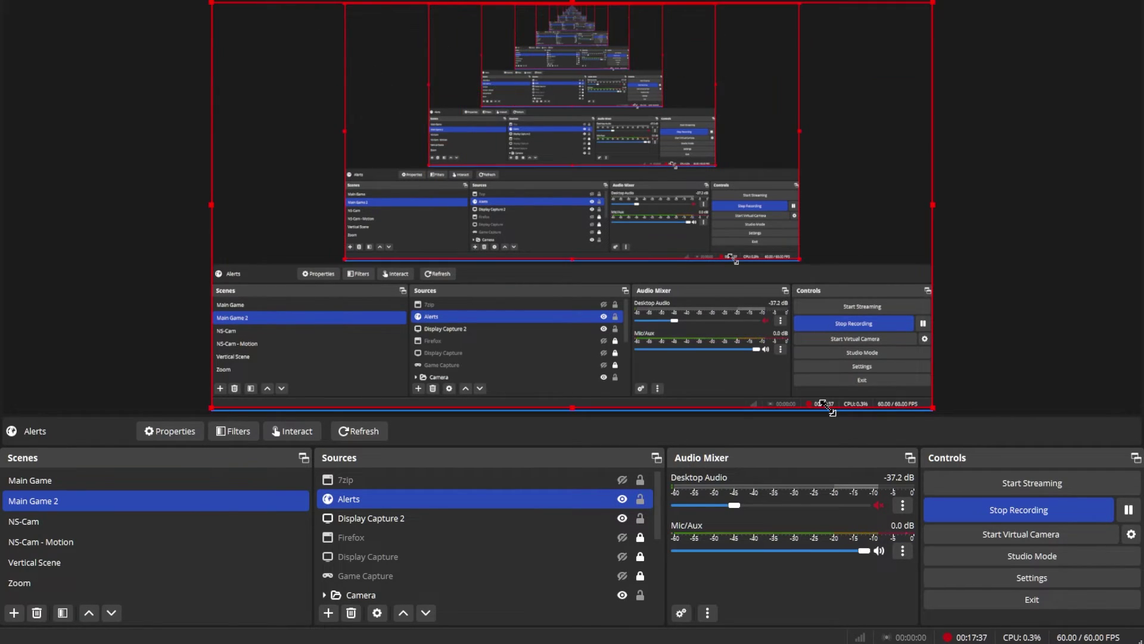
pyautogui.click(640, 500)
pyautogui.keyDown('ctrl'); pyautogui.click(603, 515); pyautogui.keyUp('ctrl')
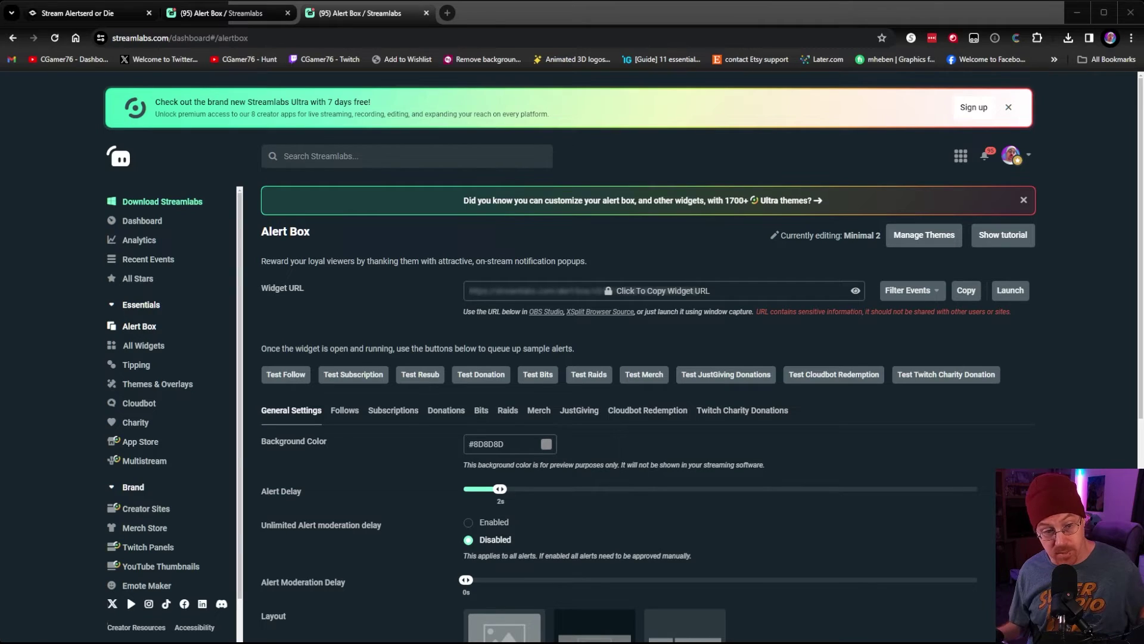
# - Return to the Streamlabs Alert Box and trigger test follow and test subscription alerts with the Minimal 2 theme
pyautogui.click(286, 374)
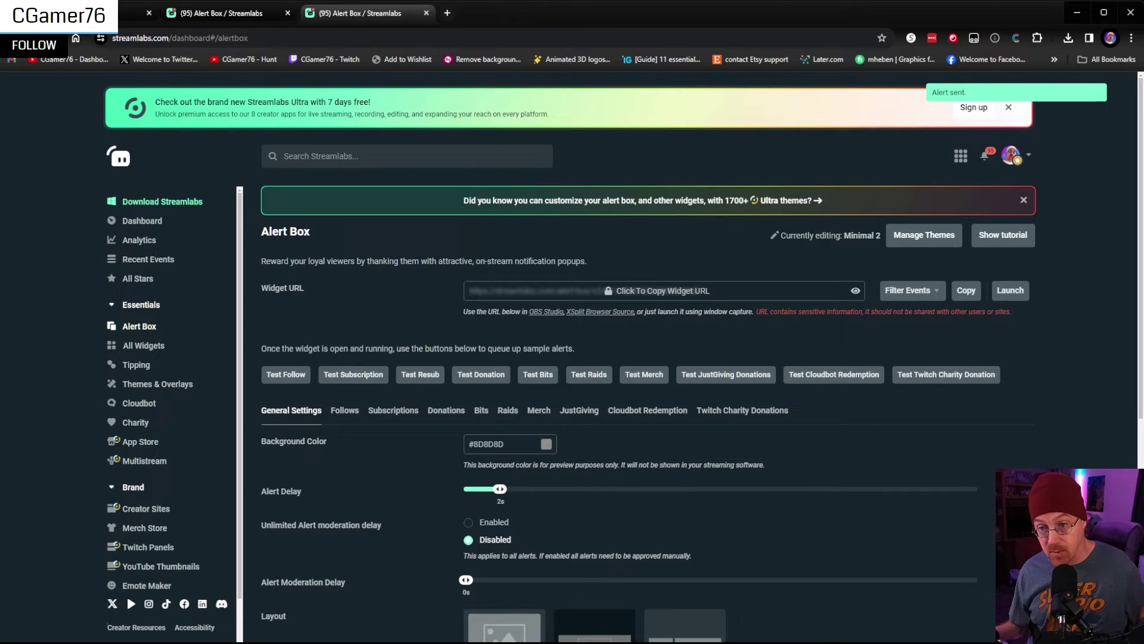
pyautogui.click(366, 386)
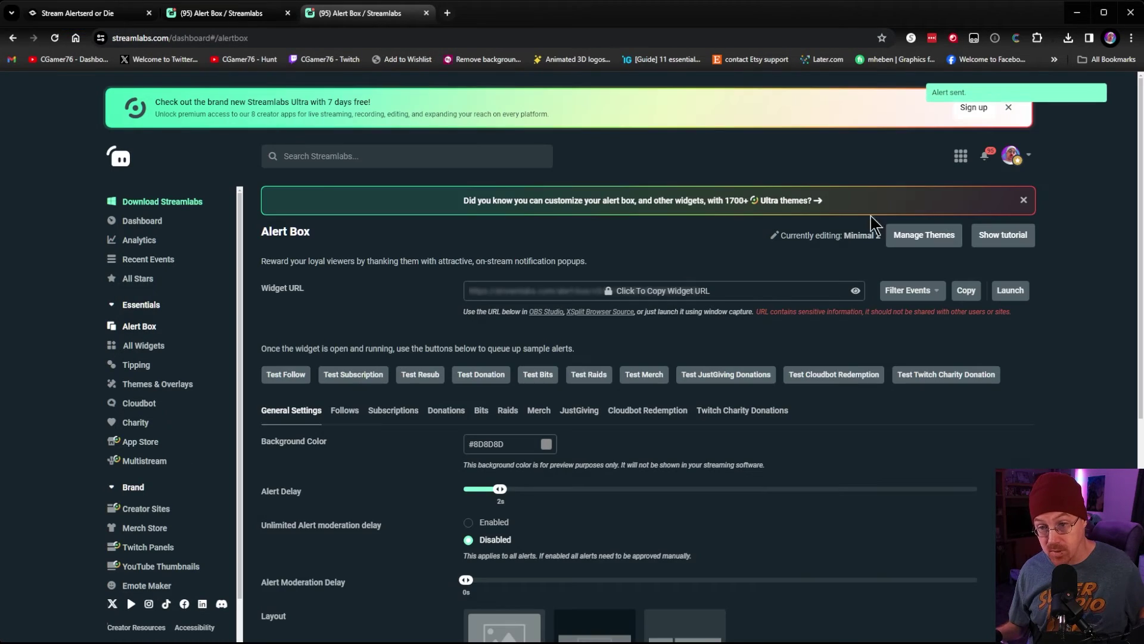